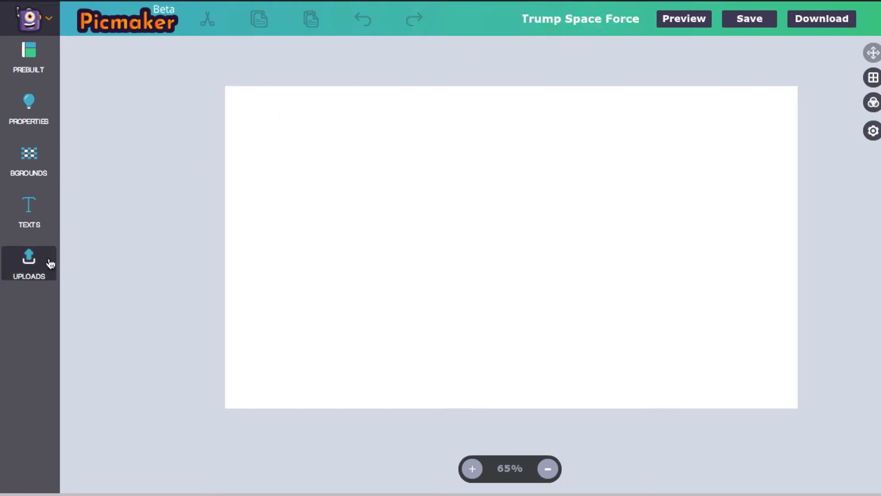
pyautogui.click(36, 18)
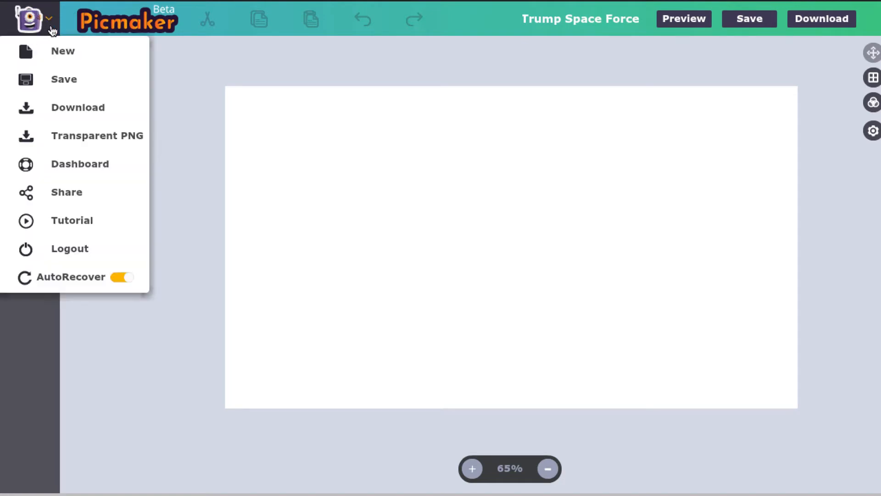
pyautogui.click(45, 25)
pyautogui.click(45, 25)
pyautogui.click(175, 49)
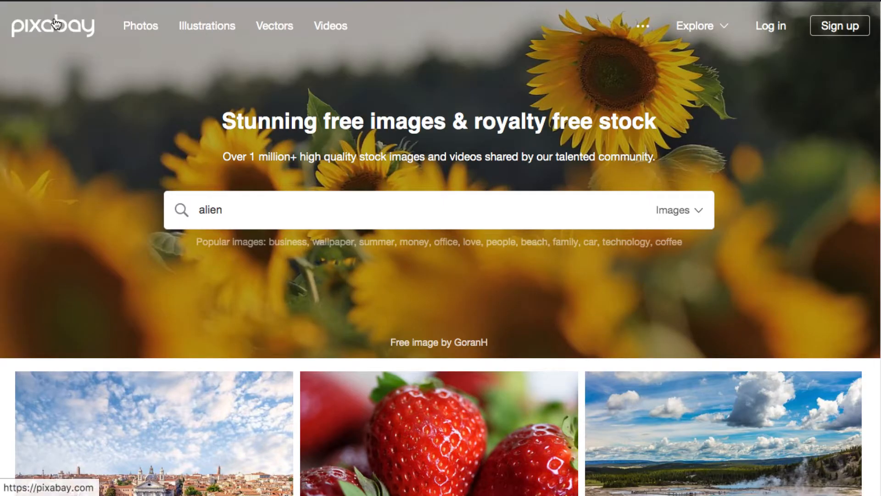
# Switch to Pixabay, search for alien images and look through the first page of results
pyautogui.click(171, 209)
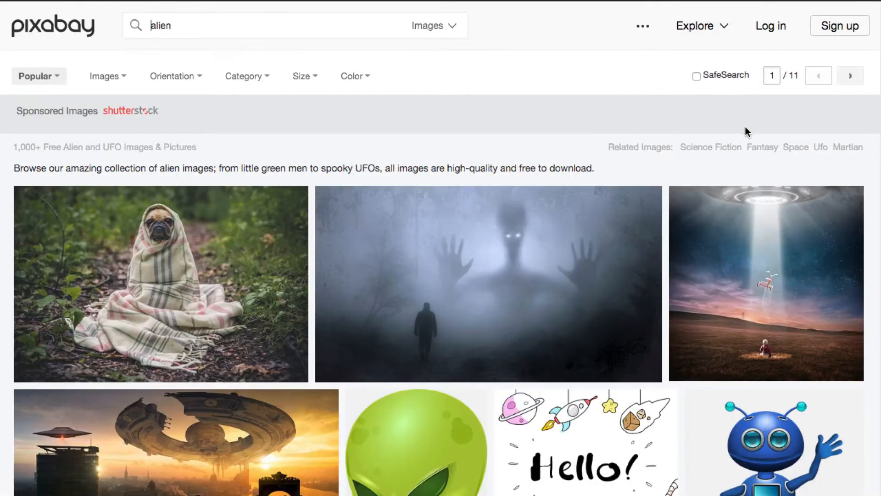
pyautogui.scroll(-3, 748, 133)
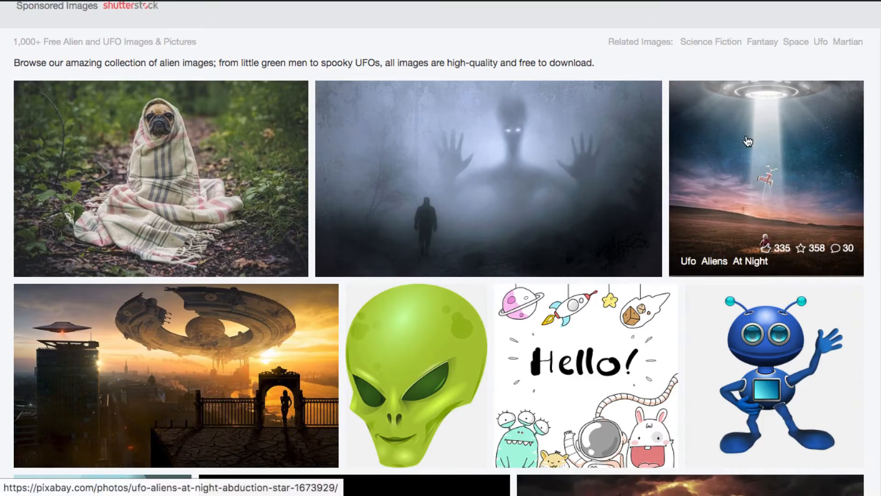
pyautogui.scroll(-12, 748, 141)
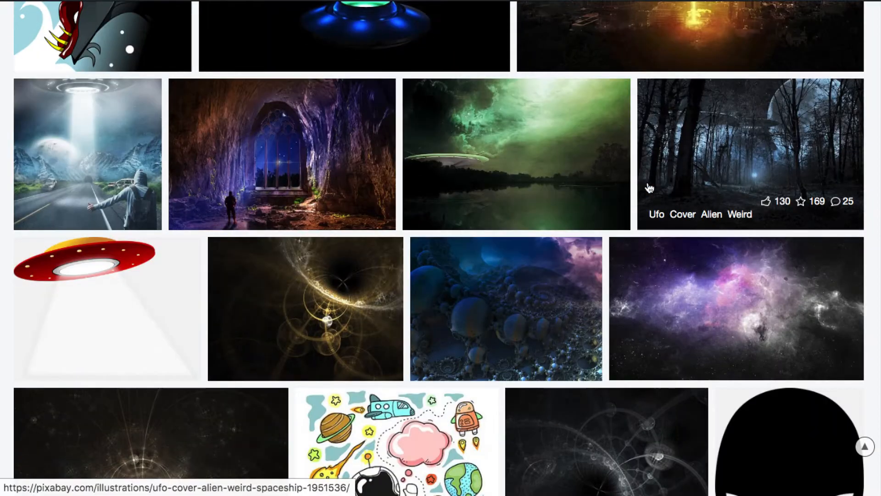
pyautogui.scroll(-18, 649, 188)
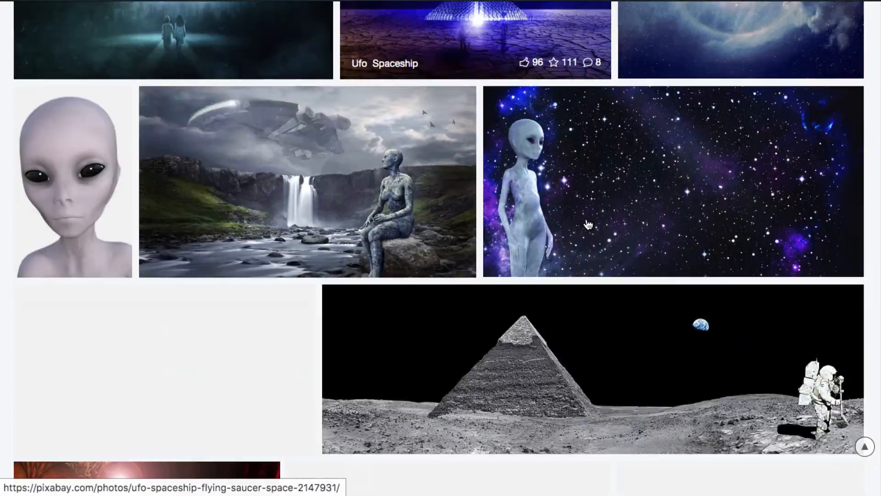
pyautogui.scroll(-20, 588, 224)
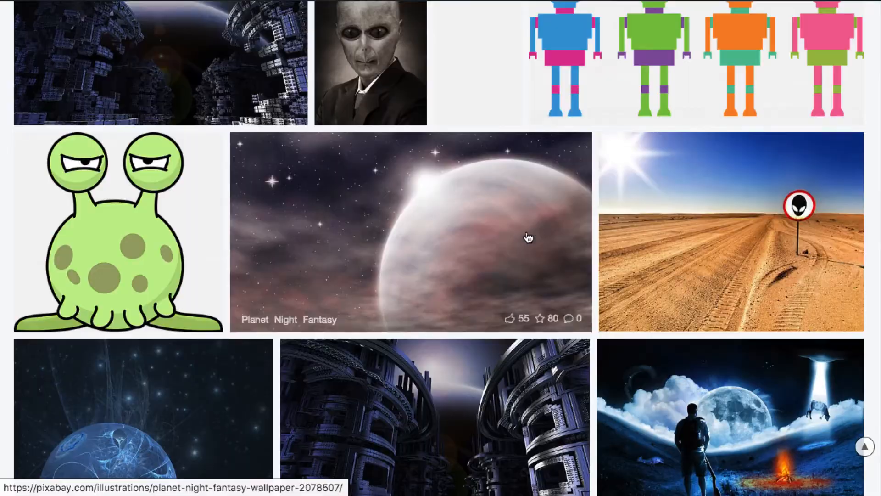
pyautogui.scroll(-20, 528, 237)
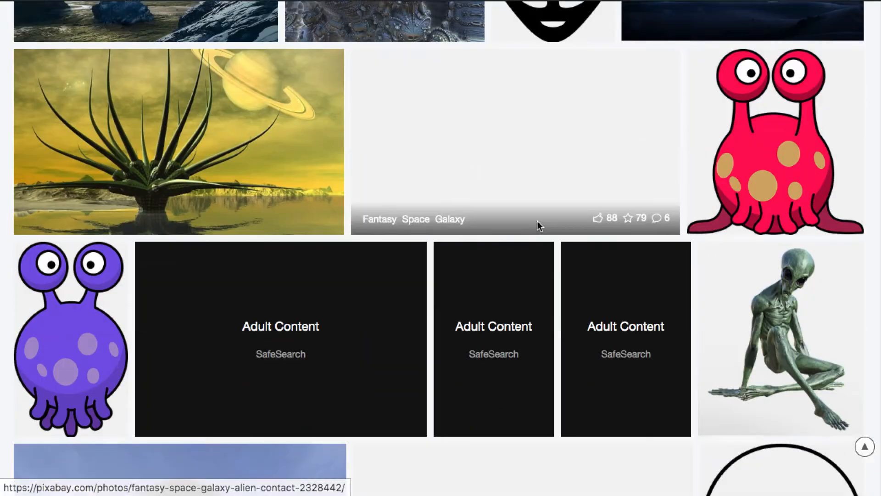
pyautogui.scroll(-20, 538, 221)
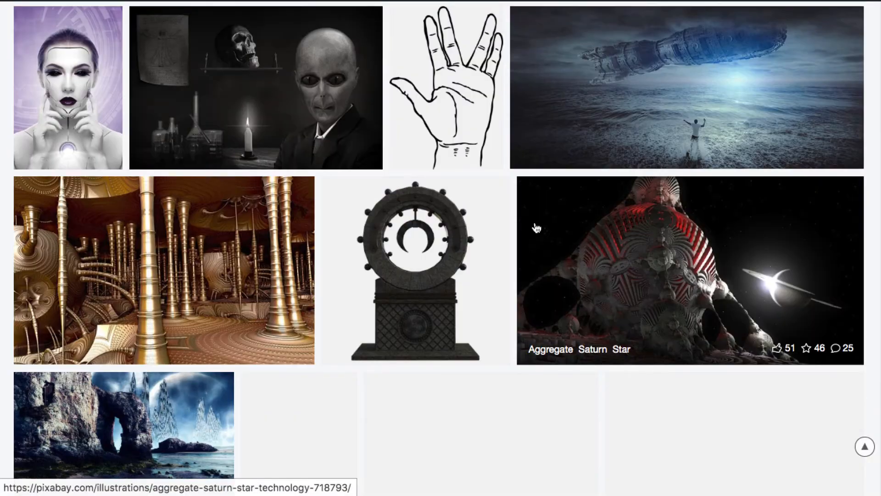
pyautogui.scroll(10, 535, 227)
pyautogui.scroll(-15, 550, 207)
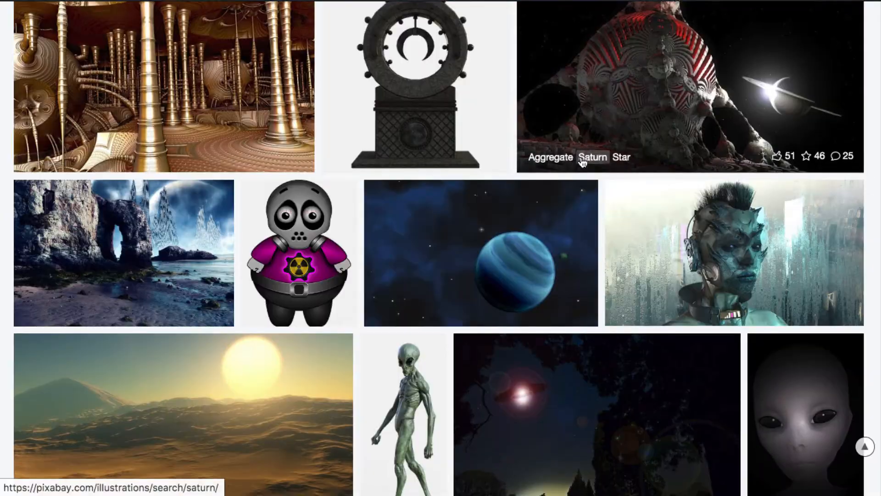
pyautogui.scroll(-10, 581, 164)
pyautogui.scroll(3, 454, 138)
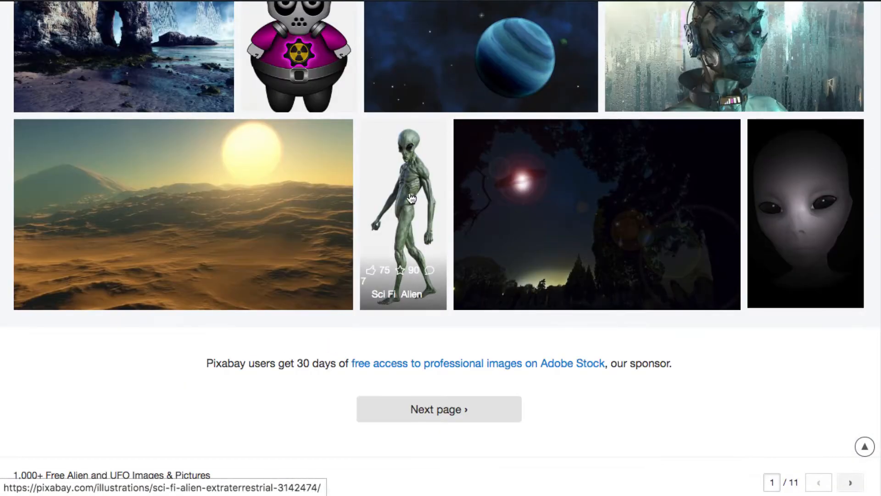
# Open the picture of the seated green alien on a transparent background and start its free download
pyautogui.scroll(5, 412, 198)
pyautogui.scroll(-8, 394, 220)
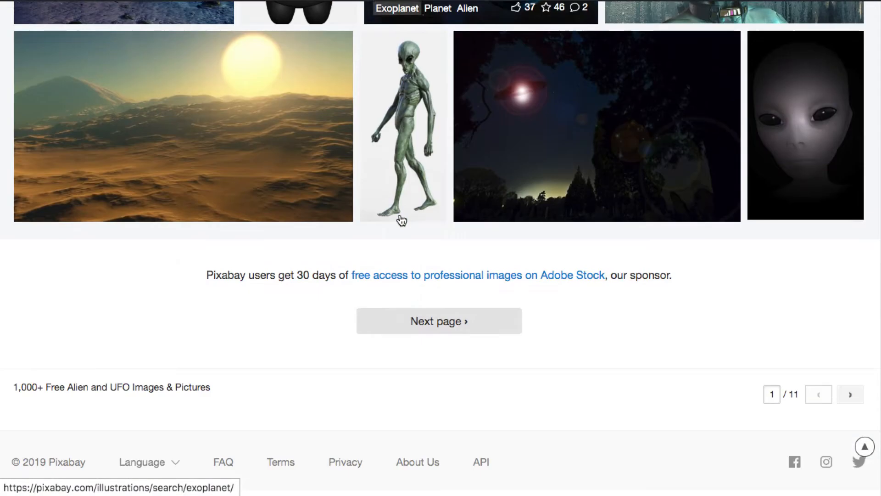
pyautogui.scroll(4, 401, 220)
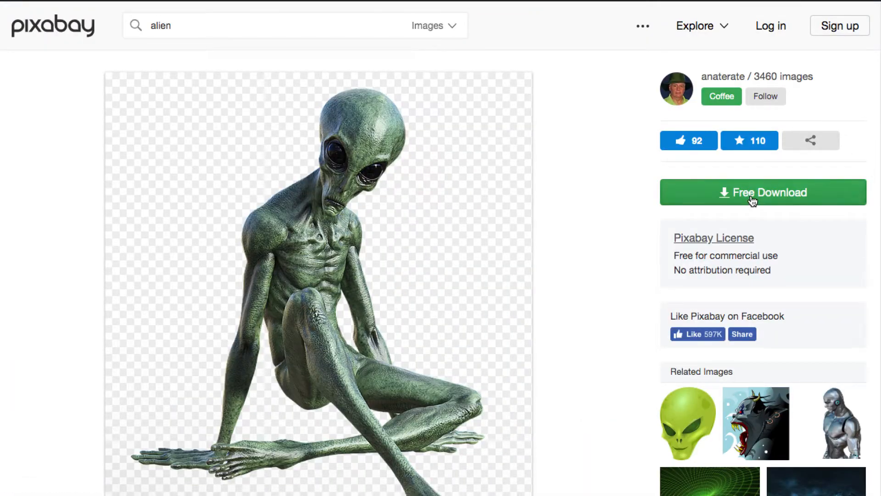
pyautogui.click(751, 201)
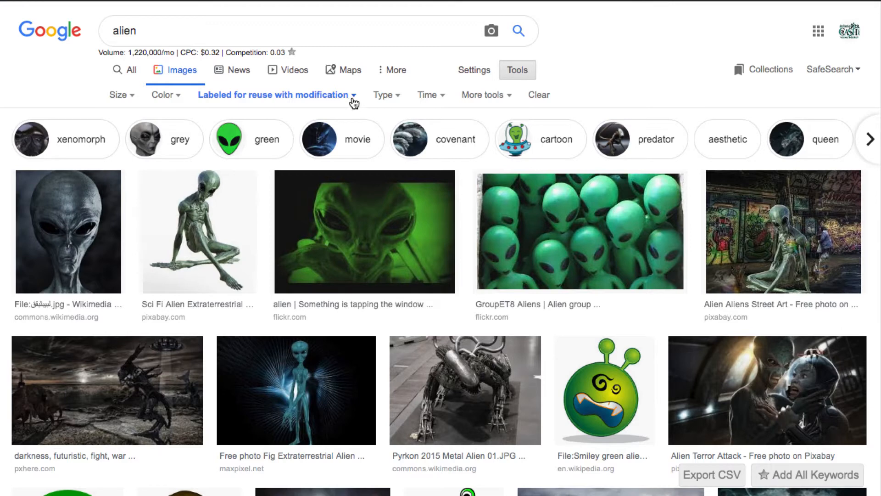
# Switch to the Google Images search for alien and examine the available usage-rights filter options
pyautogui.click(353, 98)
pyautogui.click(353, 97)
pyautogui.click(354, 96)
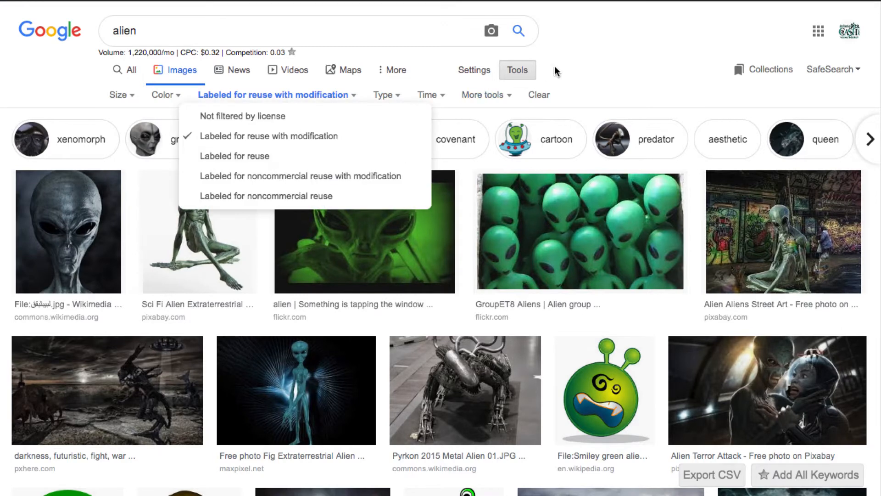
pyautogui.click(588, 69)
# Look through the alien image results labeled for reuse with modification
pyautogui.scroll(-1, 660, 152)
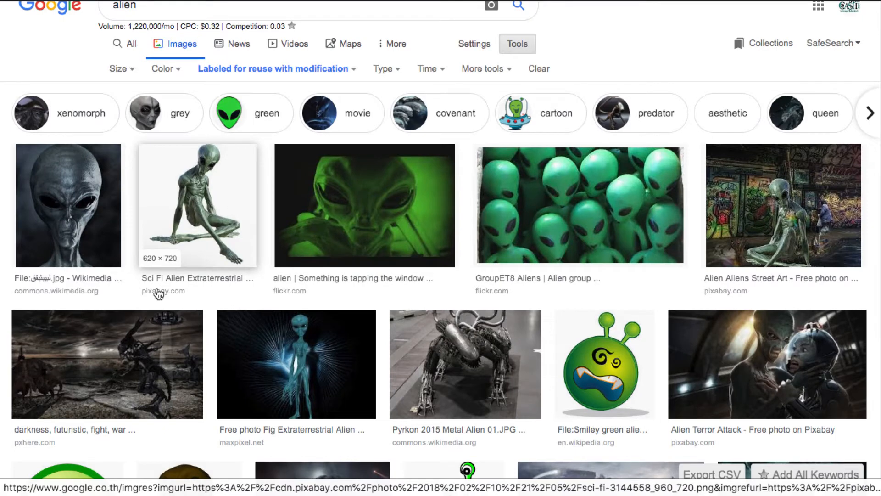
pyautogui.scroll(-7, 363, 221)
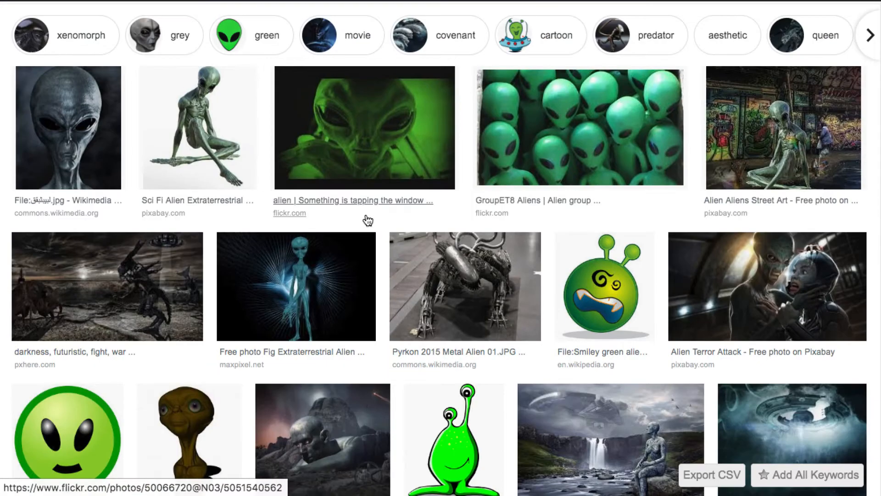
pyautogui.scroll(-10, 506, 172)
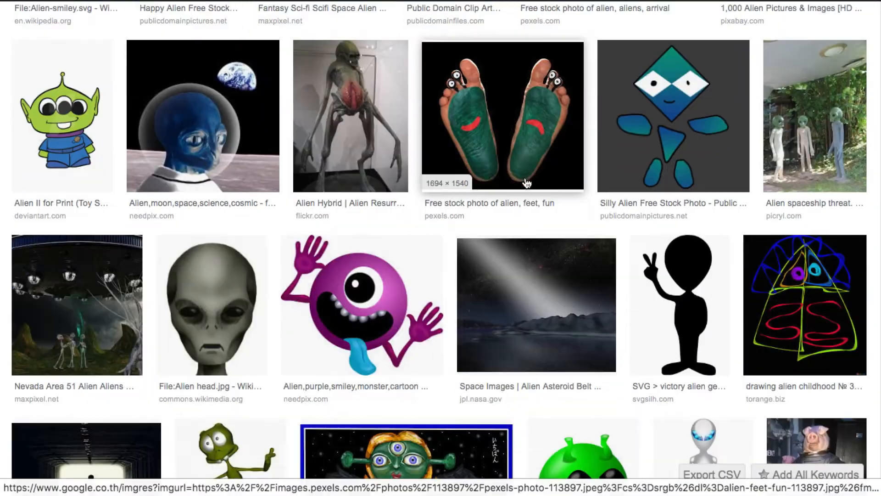
pyautogui.scroll(-6, 568, 192)
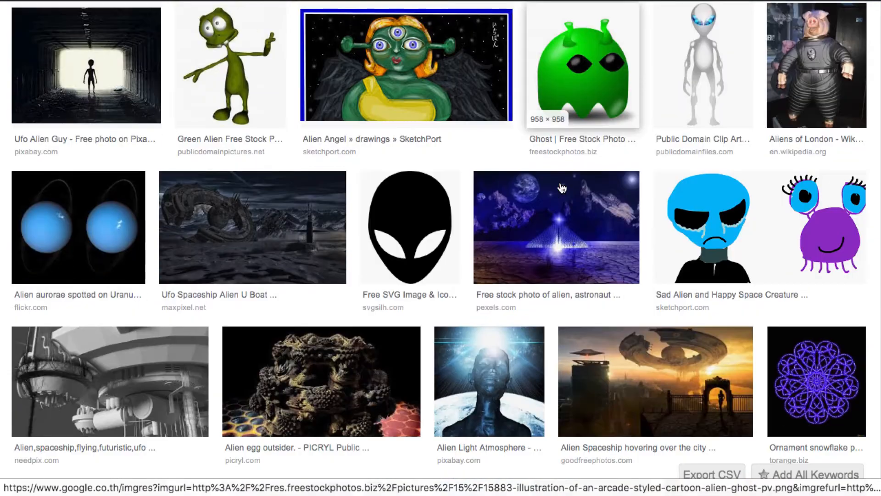
pyautogui.scroll(6, 561, 191)
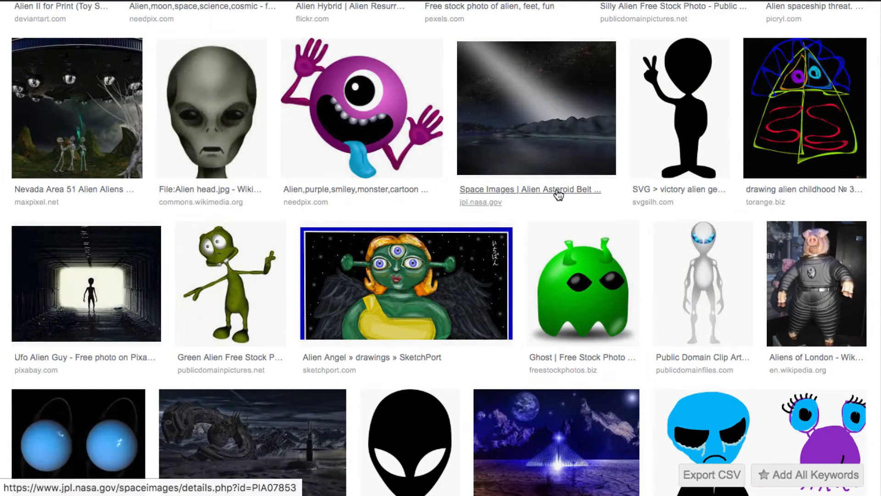
pyautogui.scroll(17, 659, 150)
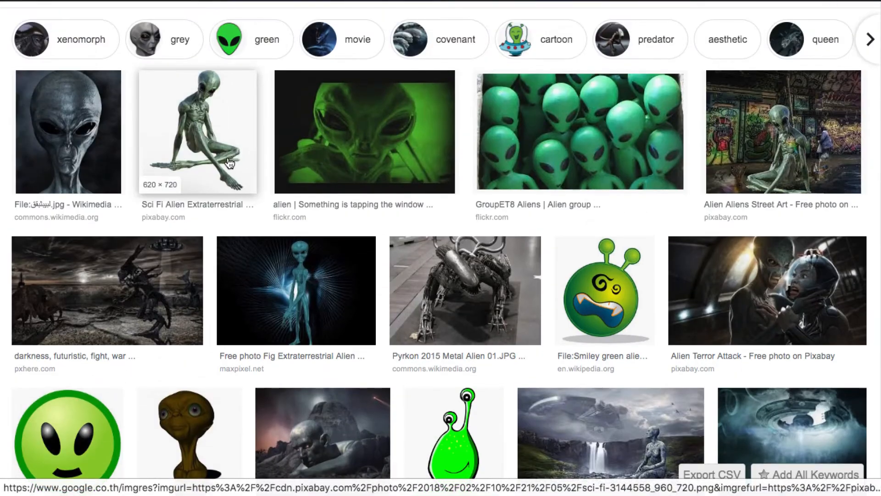
# Preview the Sci Fi Alien Extraterrestrial image from Pixabay and close its preview
pyautogui.click(228, 163)
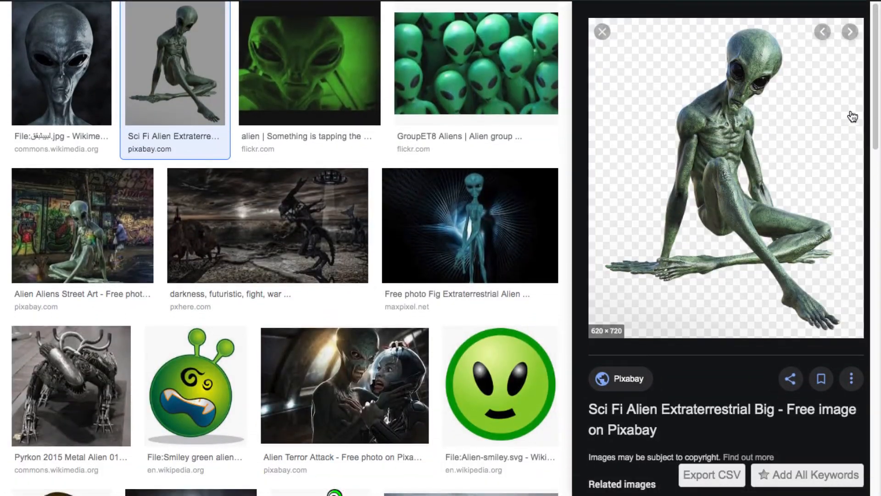
pyautogui.scroll(-1, 698, 450)
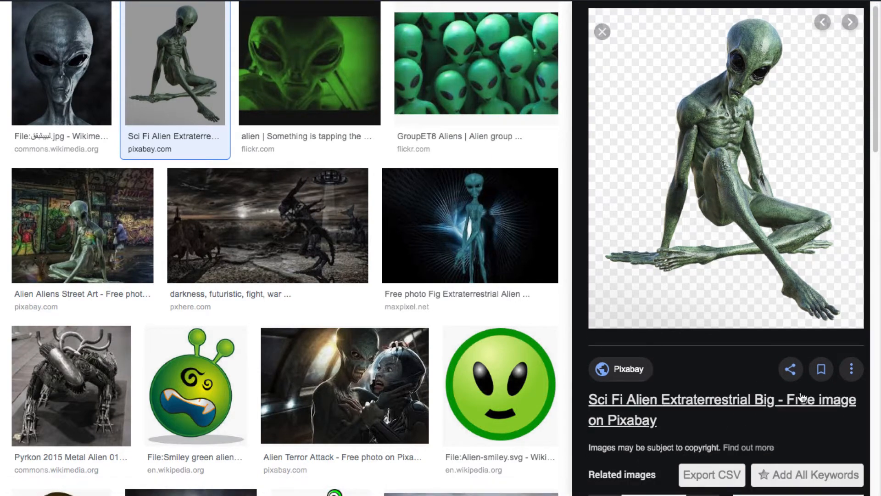
pyautogui.scroll(-2, 807, 383)
pyautogui.scroll(3, 806, 383)
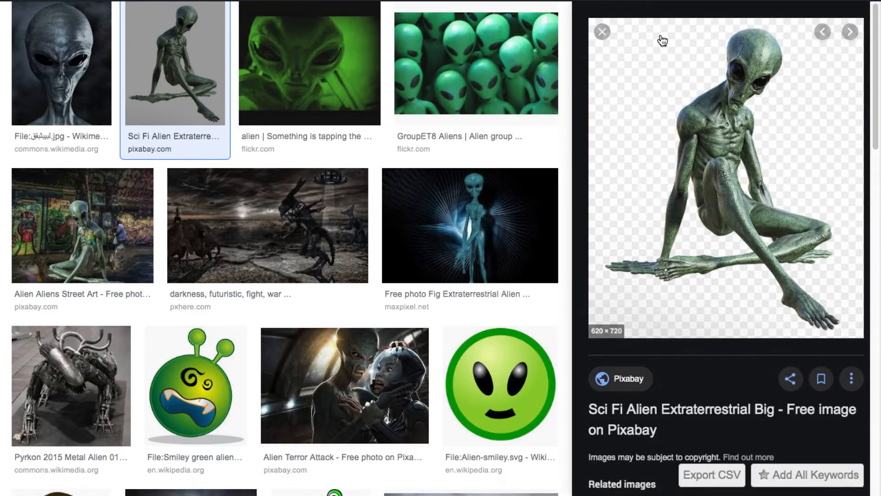
pyautogui.click(602, 32)
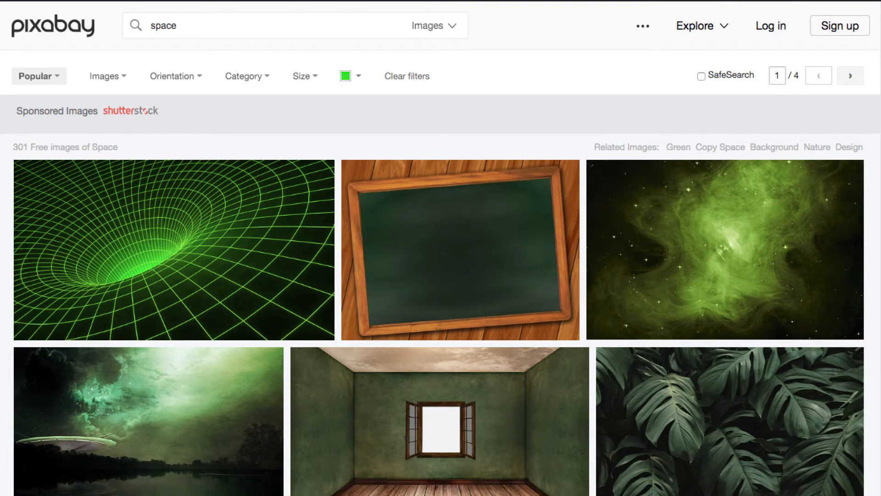
# Switch to Pixabay and look through the space images filtered by green color
pyautogui.scroll(-3, 597, 72)
pyautogui.scroll(-3, 647, 85)
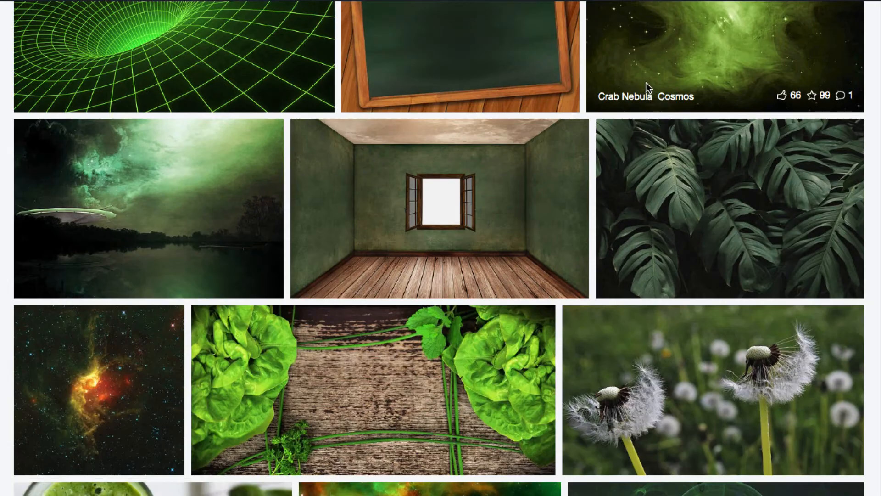
pyautogui.scroll(3, 702, 57)
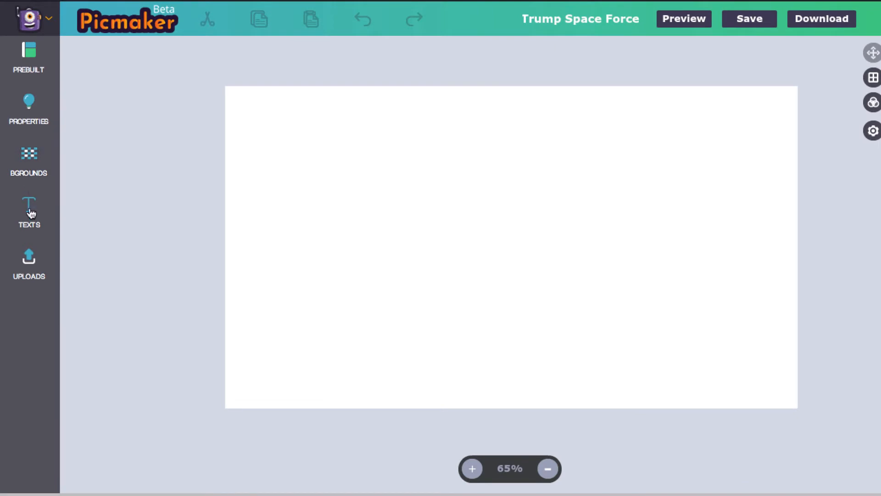
# Switch to Picmaker, place the uploaded green UFO lake landscape on the canvas and close the list of uploads
pyautogui.click(36, 260)
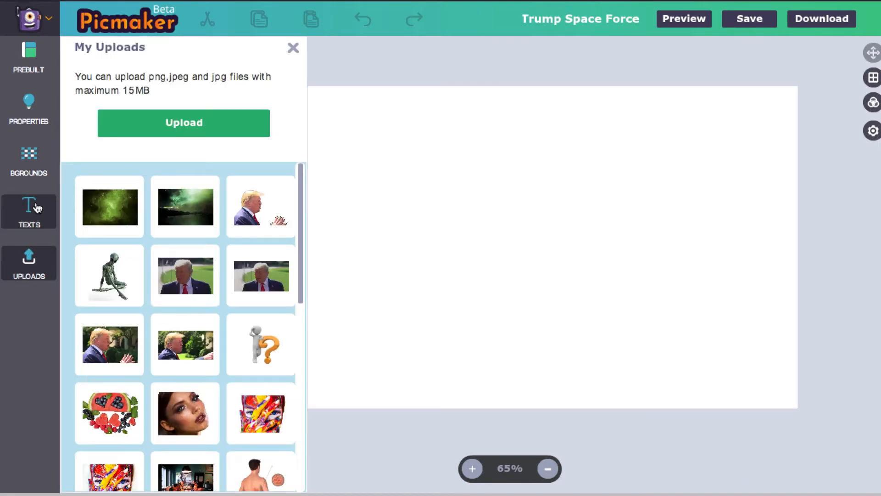
pyautogui.click(175, 211)
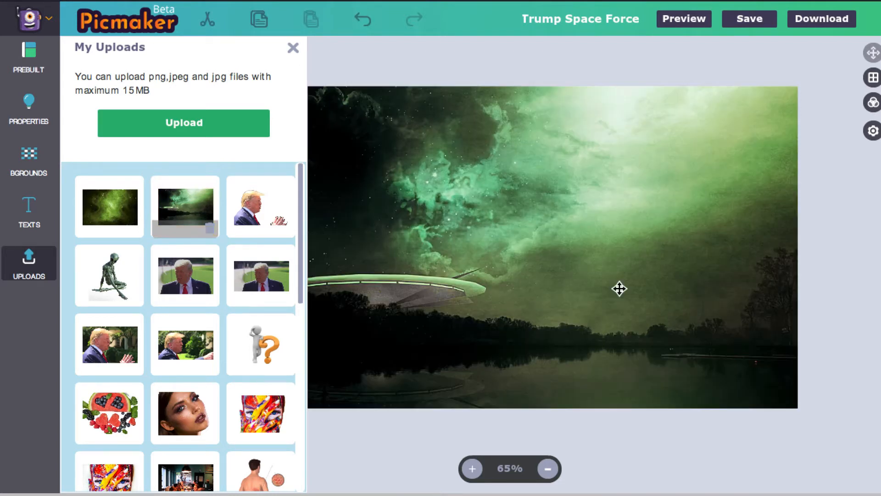
pyautogui.click(619, 287)
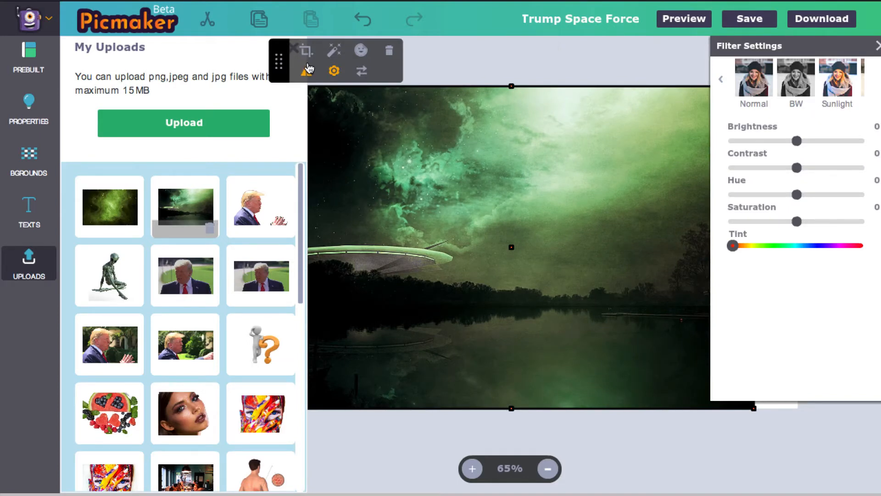
pyautogui.click(501, 54)
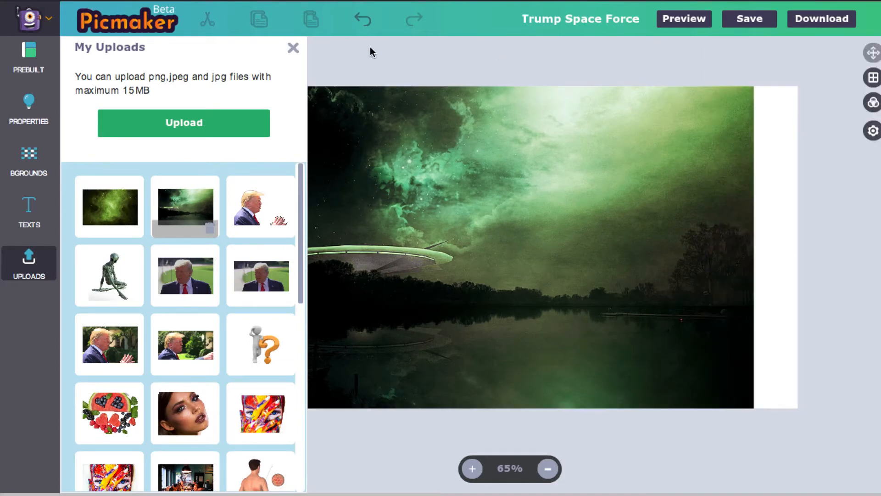
pyautogui.click(293, 48)
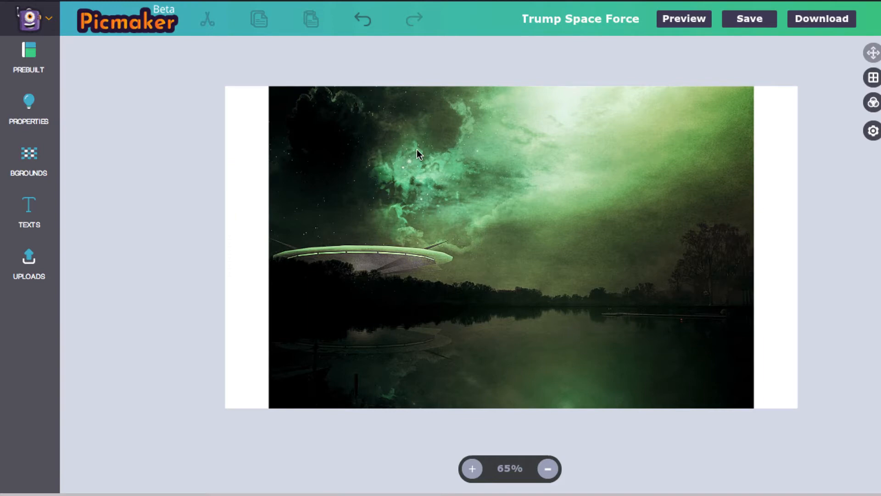
# Close the landscape's filter settings and enlarge the image proportionally until it covers the whole canvas
pyautogui.click(336, 163)
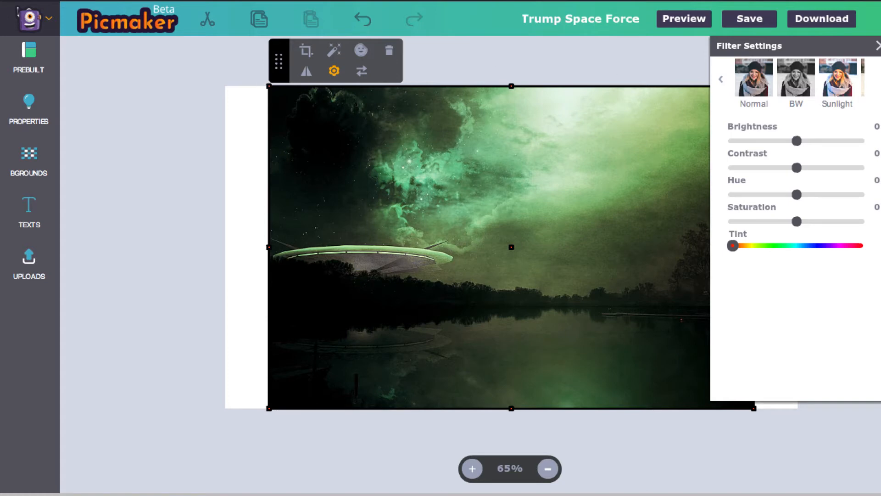
pyautogui.click(879, 47)
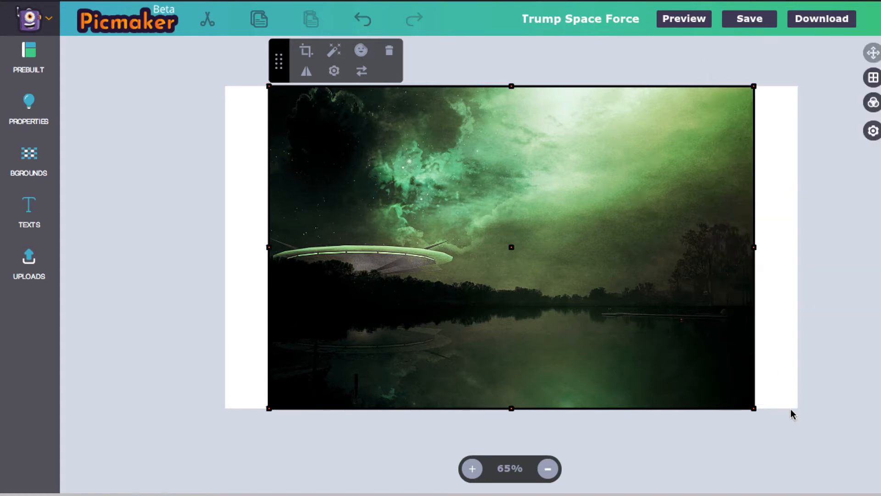
pyautogui.moveTo(751, 406); pyautogui.dragTo(812, 419)
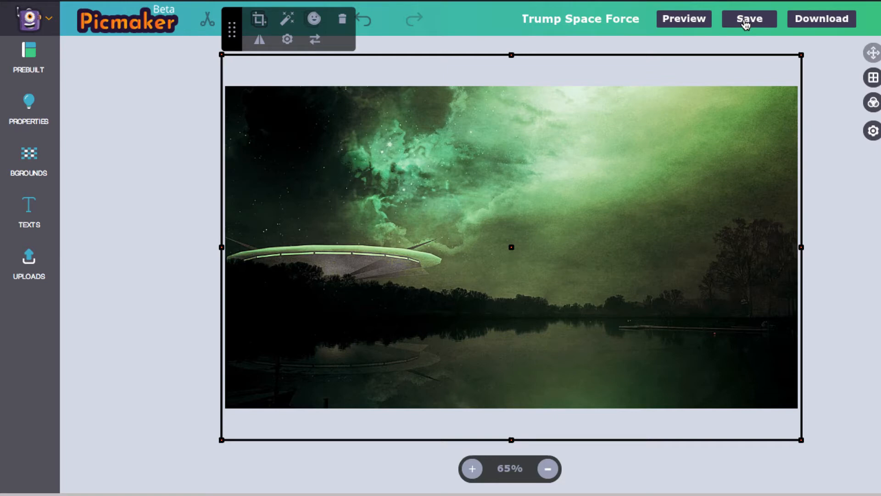
# Switch to the remove.bg editor and restore the missing hands in Trump's side-profile cutout with a smaller brush
pyautogui.click(28, 262)
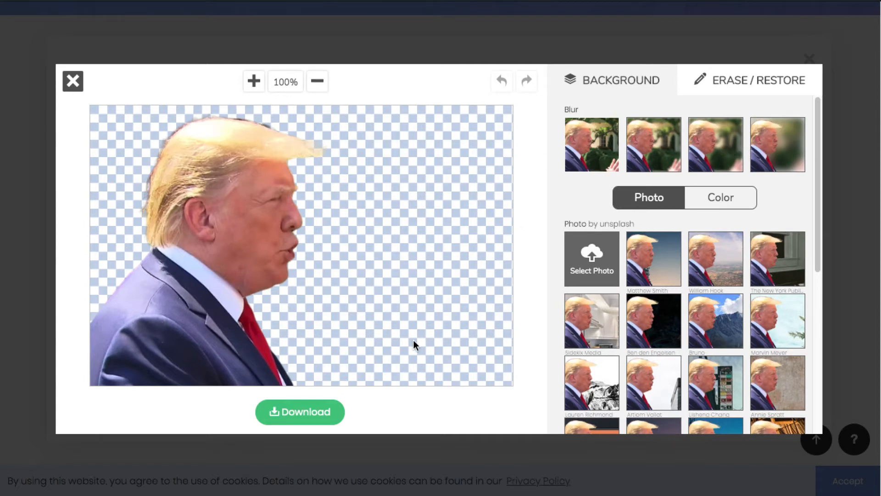
pyautogui.click(756, 84)
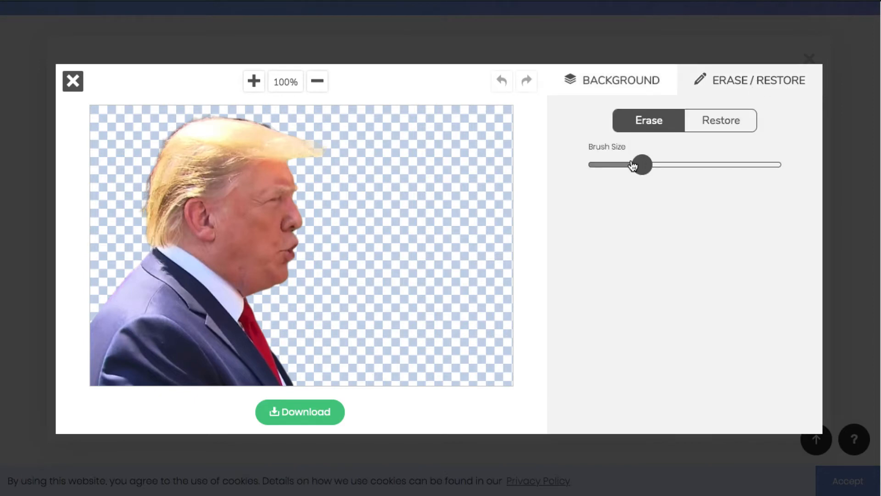
pyautogui.click(723, 121)
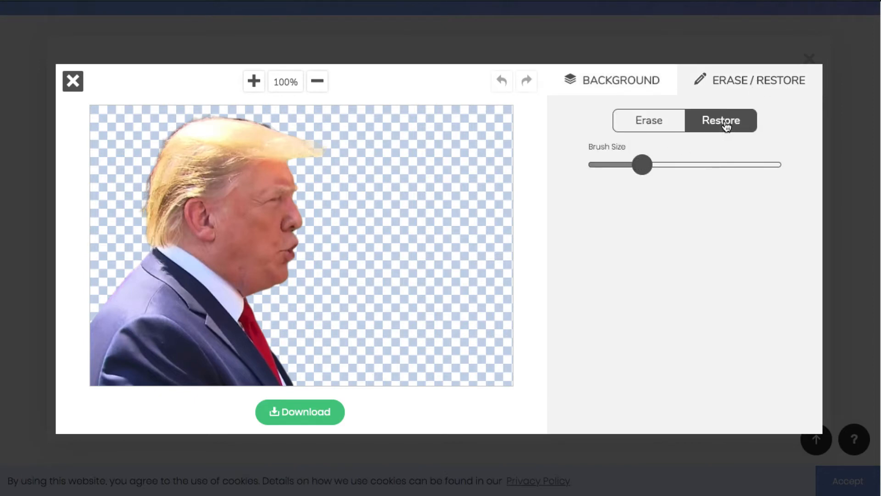
pyautogui.moveTo(642, 165); pyautogui.dragTo(618, 166)
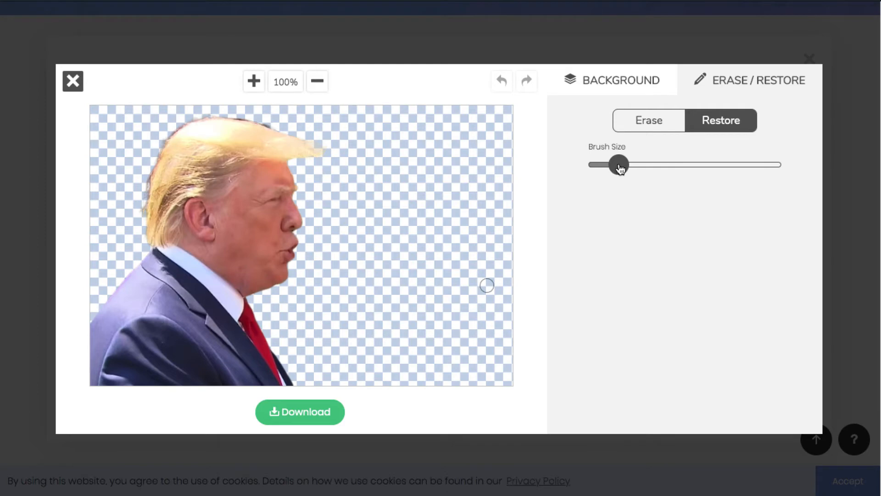
pyautogui.moveTo(436, 367)
pyautogui.mouseDown()
pyautogui.moveTo(440, 374)
pyautogui.moveTo(424, 373)
pyautogui.moveTo(434, 351)
pyautogui.moveTo(410, 376)
pyautogui.moveTo(407, 360)
pyautogui.moveTo(420, 328)
pyautogui.moveTo(411, 342)
pyautogui.mouseUp()
pyautogui.moveTo(401, 370)
pyautogui.mouseDown()
pyautogui.moveTo(440, 322)
pyautogui.moveTo(436, 360)
pyautogui.moveTo(448, 356)
pyautogui.moveTo(450, 365)
pyautogui.moveTo(437, 383)
pyautogui.moveTo(439, 340)
pyautogui.moveTo(456, 358)
pyautogui.moveTo(447, 380)
pyautogui.moveTo(464, 358)
pyautogui.moveTo(451, 340)
pyautogui.moveTo(465, 336)
pyautogui.moveTo(470, 347)
pyautogui.moveTo(471, 325)
pyautogui.moveTo(461, 328)
pyautogui.moveTo(486, 341)
pyautogui.moveTo(450, 386)
pyautogui.moveTo(398, 388)
pyautogui.moveTo(386, 371)
pyautogui.moveTo(403, 357)
pyautogui.moveTo(410, 330)
pyautogui.moveTo(387, 380)
pyautogui.mouseUp()
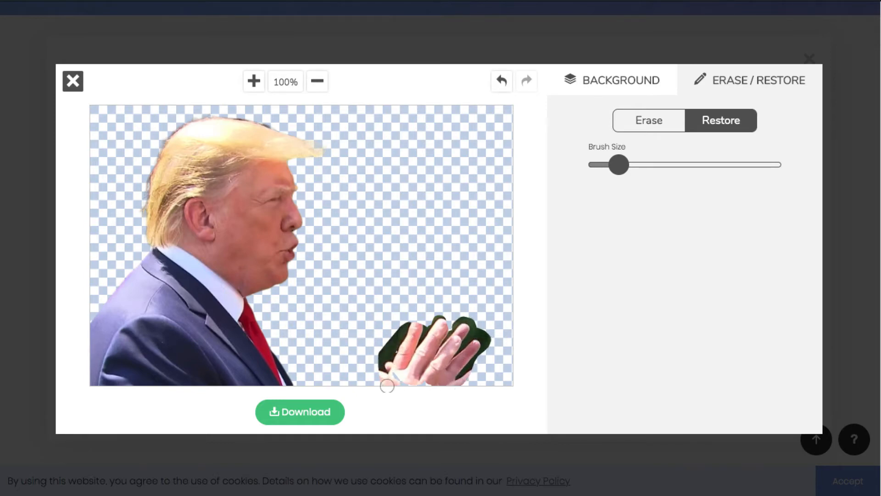
# Erase the dark background remnants around the restored fingers, using an even smaller brush
pyautogui.click(652, 126)
pyautogui.moveTo(620, 165); pyautogui.dragTo(600, 166)
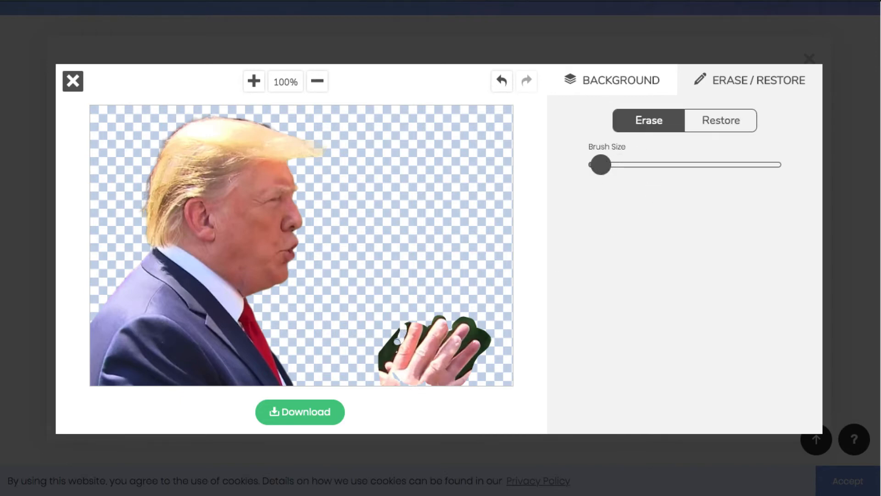
pyautogui.moveTo(393, 346)
pyautogui.mouseDown()
pyautogui.moveTo(391, 339)
pyautogui.moveTo(386, 355)
pyautogui.mouseUp()
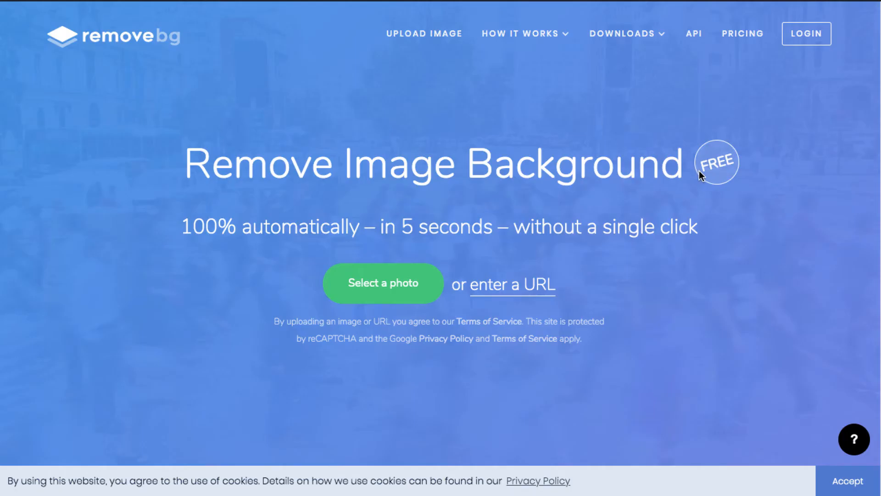
# Compare the original images with the background-free versions of the side-profile and front-facing Trump photos in remove.bg
pyautogui.scroll(-12, 839, 130)
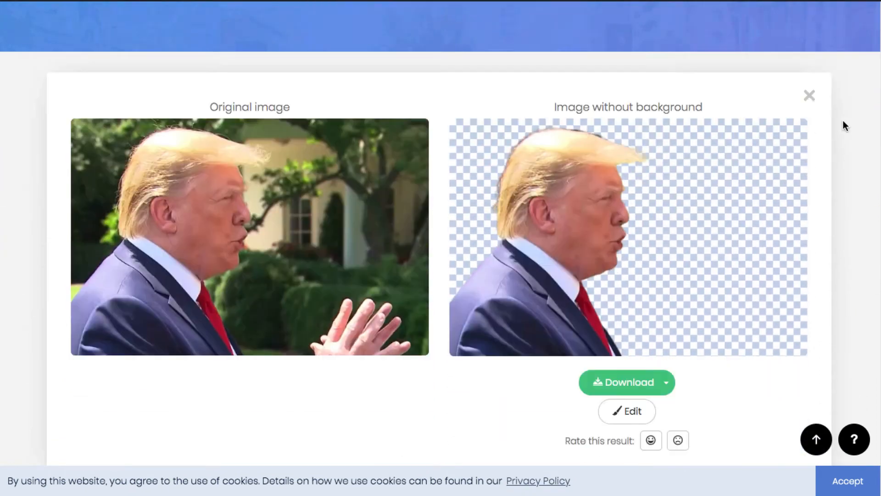
pyautogui.scroll(4, 854, 122)
pyautogui.scroll(-3, 556, 308)
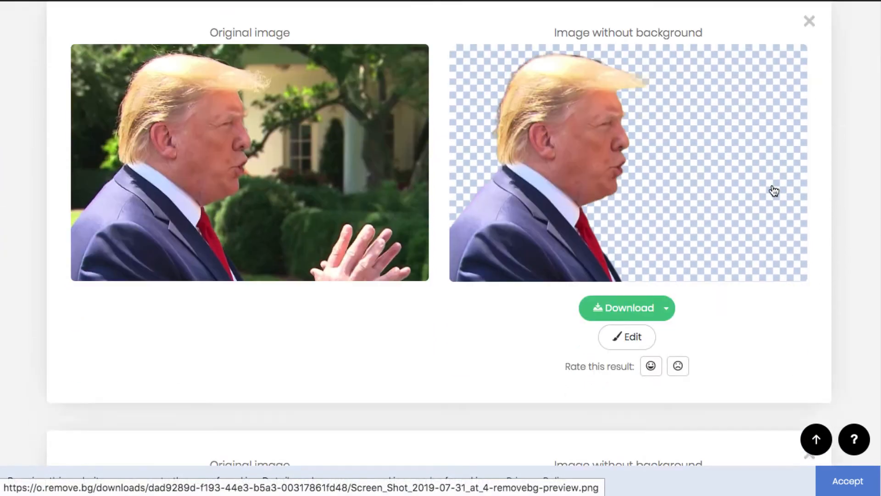
pyautogui.scroll(-2, 836, 127)
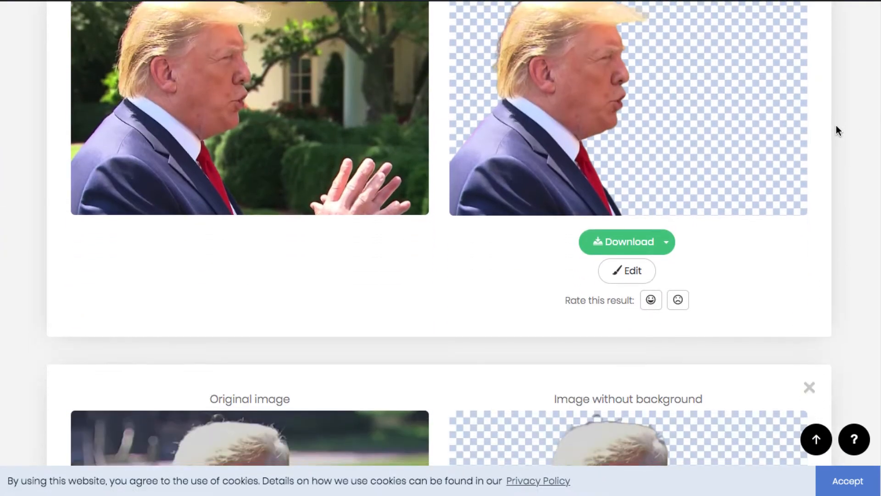
pyautogui.scroll(4, 832, 126)
pyautogui.scroll(-12, 853, 126)
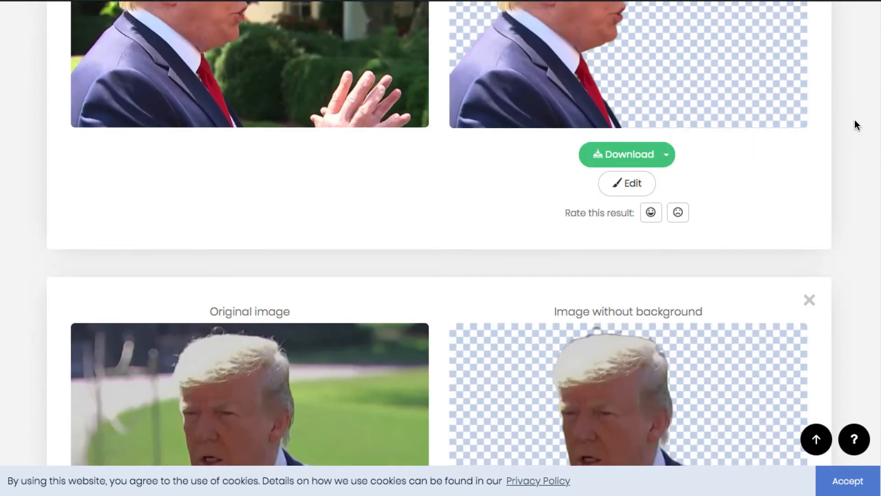
pyautogui.scroll(-6, 858, 132)
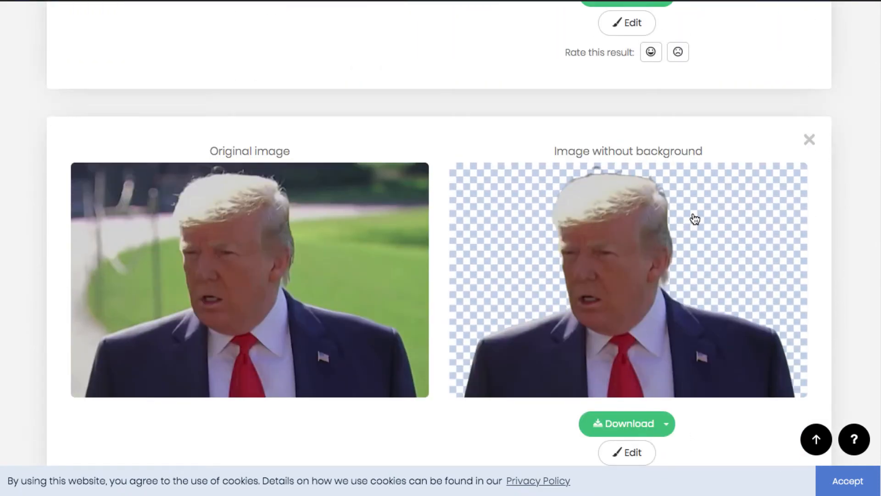
pyautogui.scroll(-1, 810, 210)
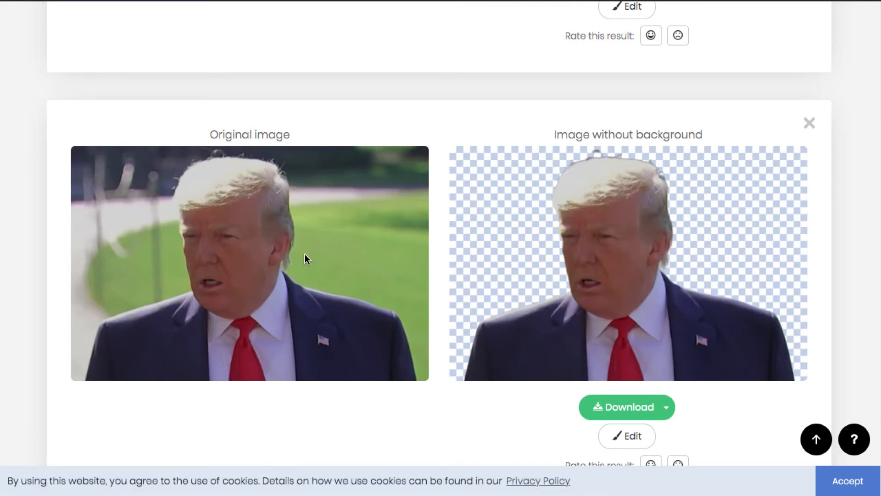
pyautogui.scroll(8, 755, 156)
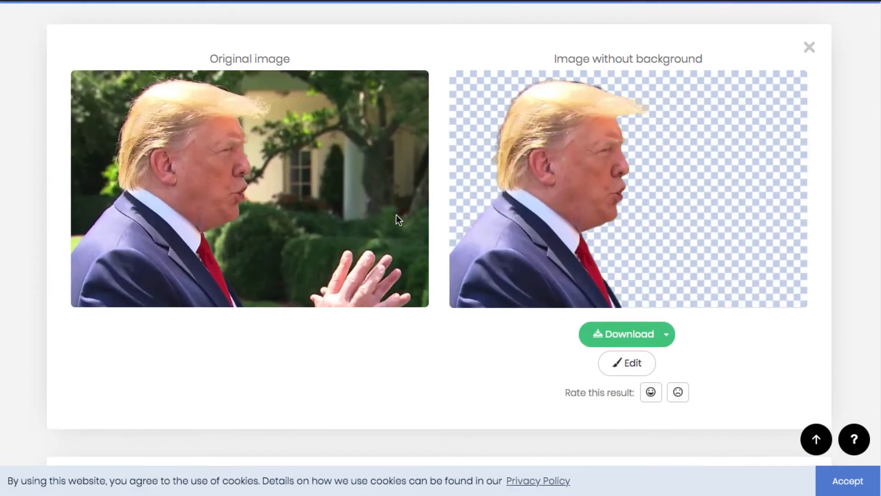
pyautogui.scroll(-2, 363, 208)
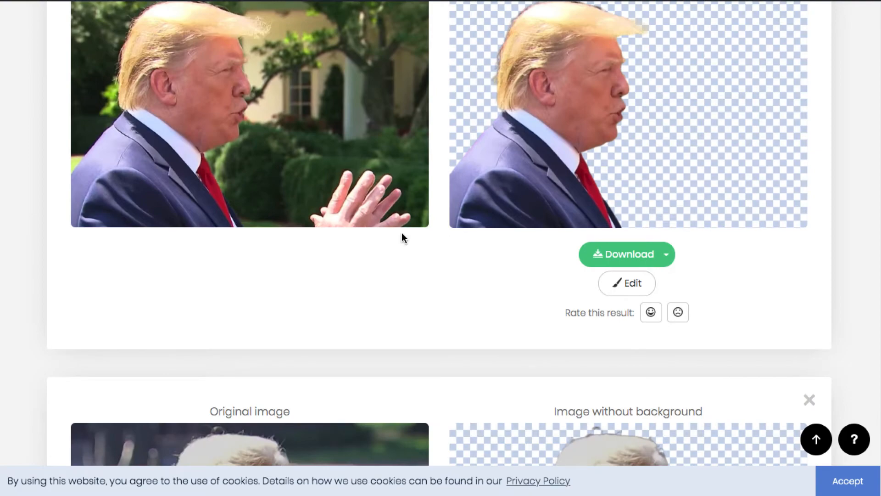
pyautogui.scroll(-1, 402, 237)
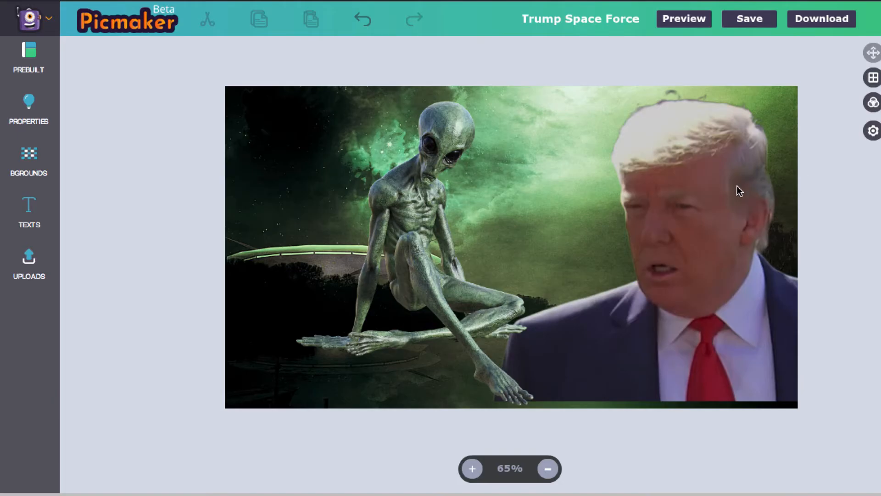
# Switch to Picmaker, move the alien toward the canvas's left edge and shift the front-facing Trump cutout farther left
pyautogui.moveTo(412, 219); pyautogui.dragTo(357, 212)
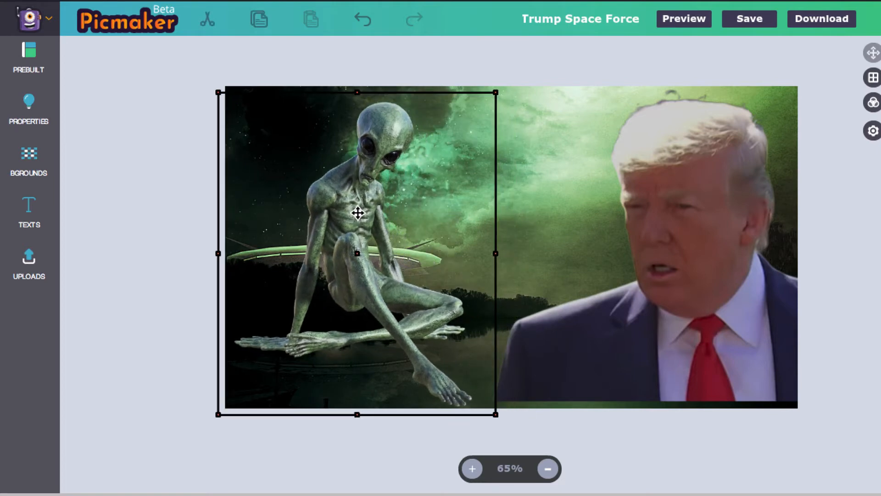
pyautogui.moveTo(728, 195)
pyautogui.mouseDown()
pyautogui.moveTo(722, 181)
pyautogui.moveTo(718, 203)
pyautogui.mouseUp()
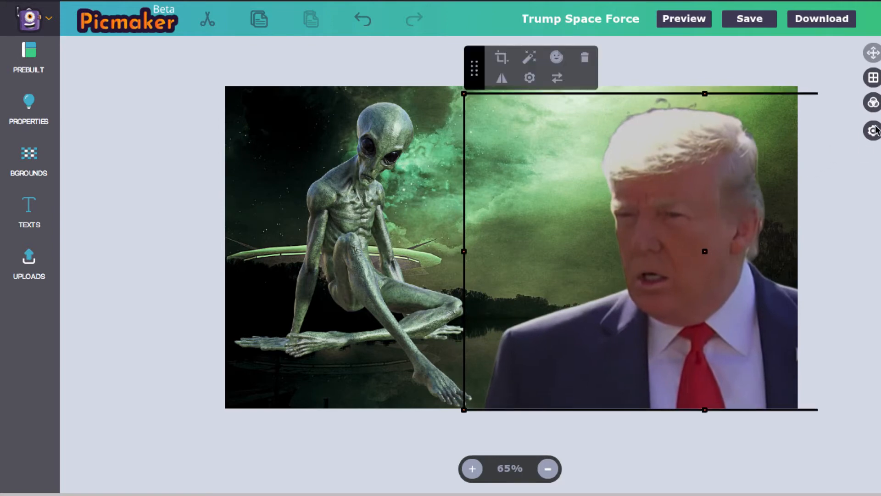
pyautogui.moveTo(783, 142); pyautogui.dragTo(754, 142)
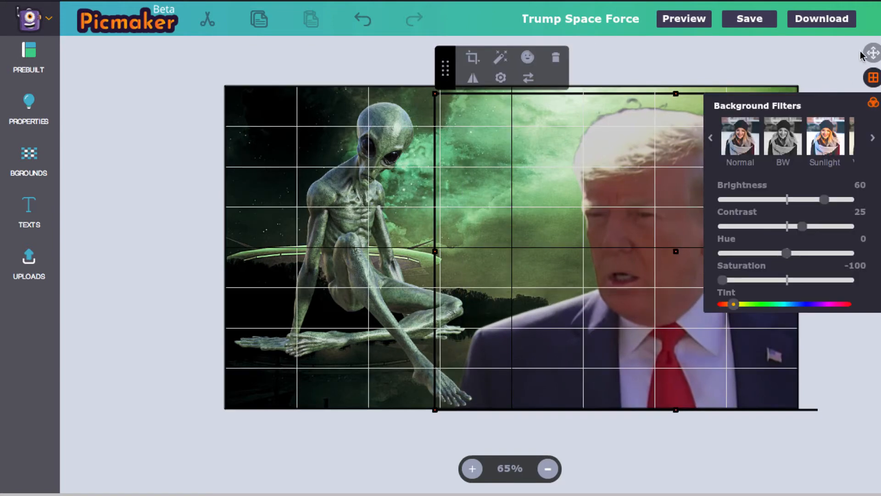
# Close the background filters and delete the front-facing Trump cutout from the canvas
pyautogui.click(793, 63)
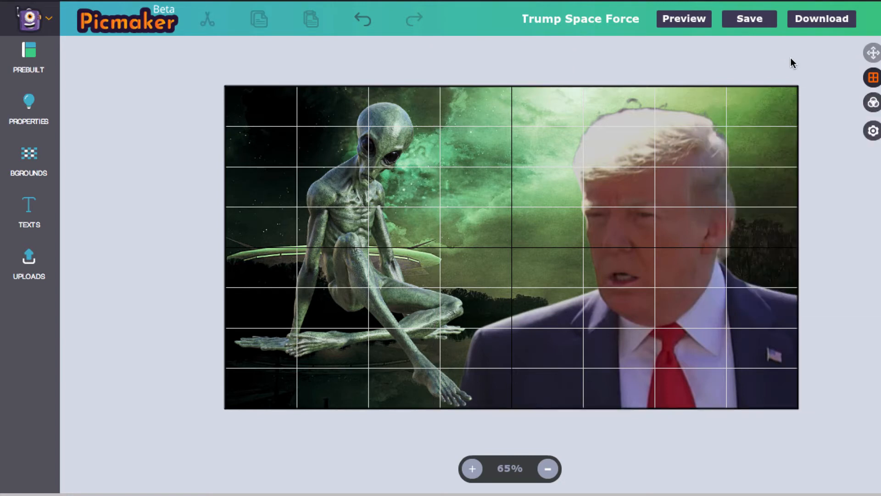
pyautogui.click(677, 155)
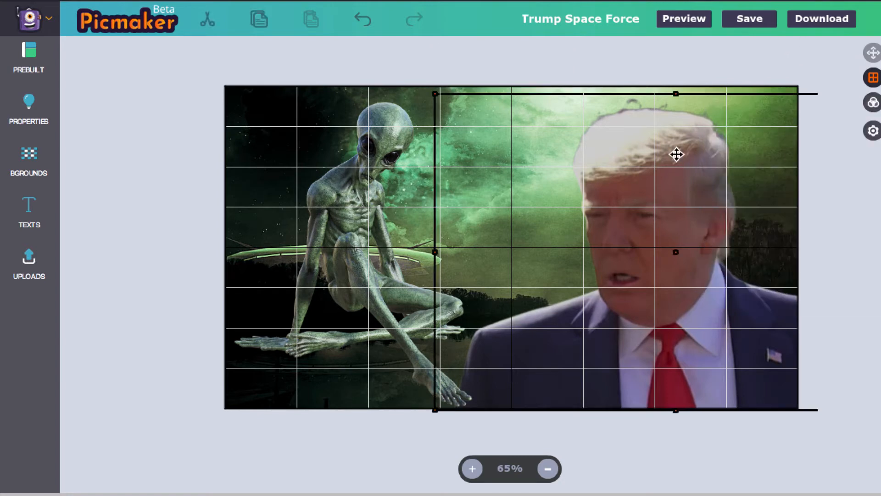
pyautogui.press('Delete')
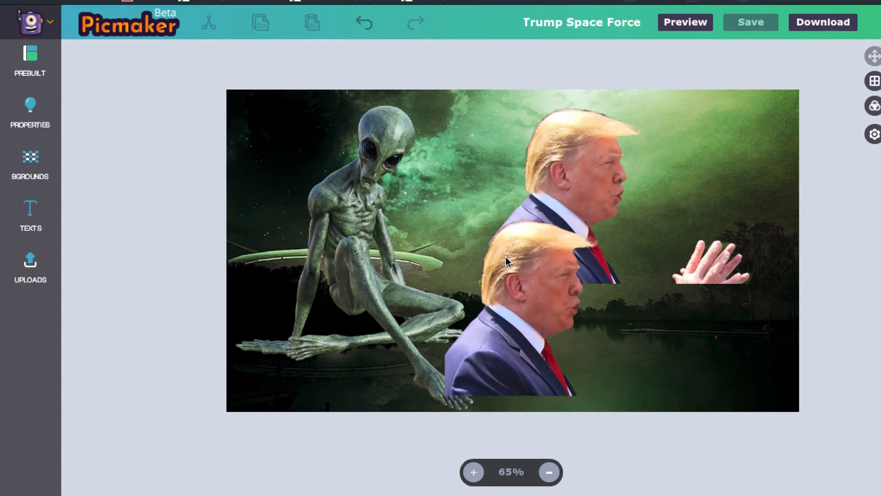
# Move the handless side-profile cutout to the canvas's lower-left corner and mirror the cutout with hands horizontally
pyautogui.moveTo(505, 257); pyautogui.dragTo(268, 307)
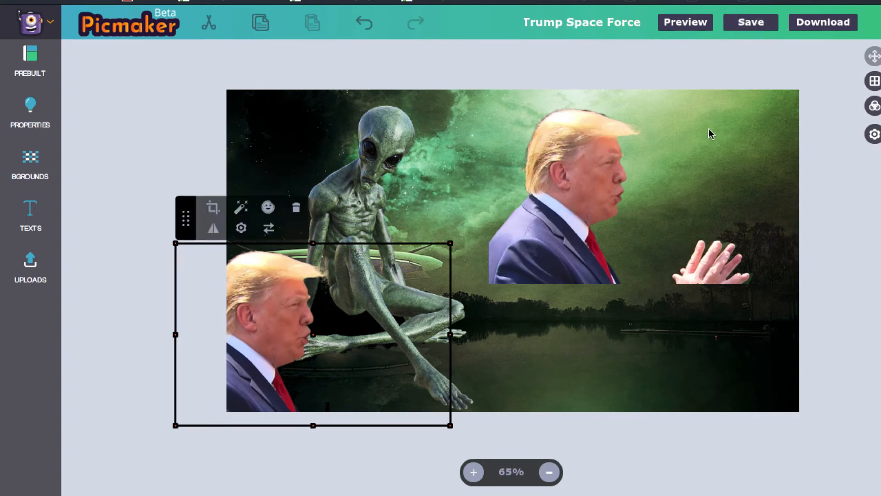
pyautogui.click(598, 144)
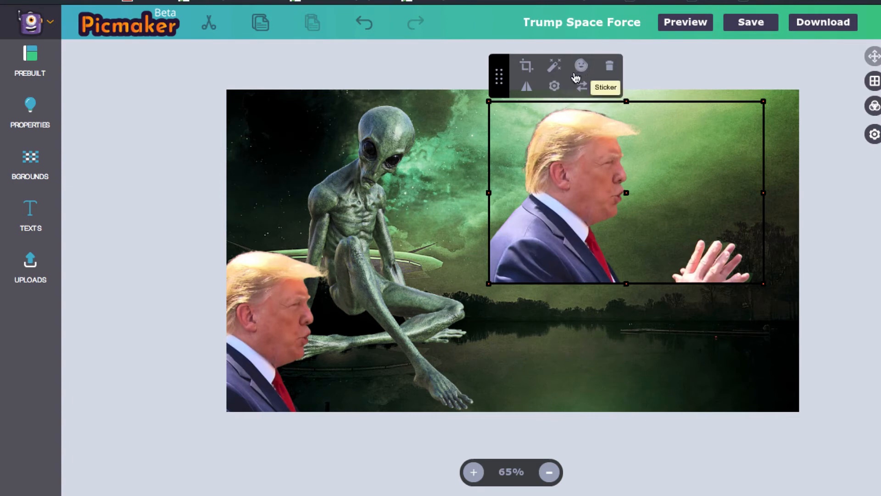
pyautogui.click(555, 86)
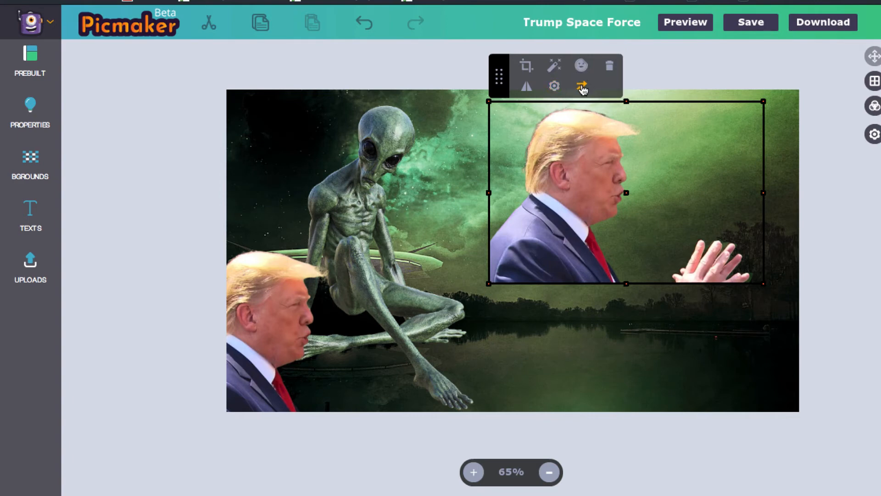
pyautogui.click(526, 87)
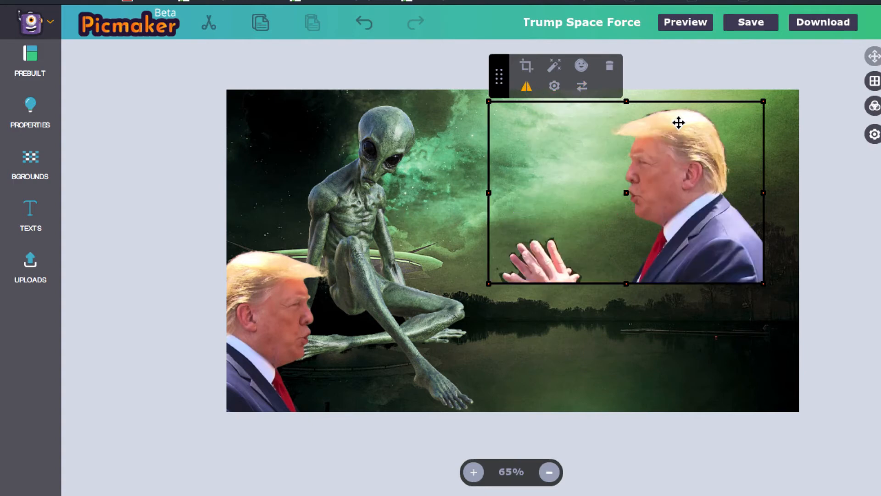
# Enlarge the mirrored Trump cutout to nearly the canvas's full height and position its head on the right half
pyautogui.moveTo(678, 124); pyautogui.dragTo(614, 137)
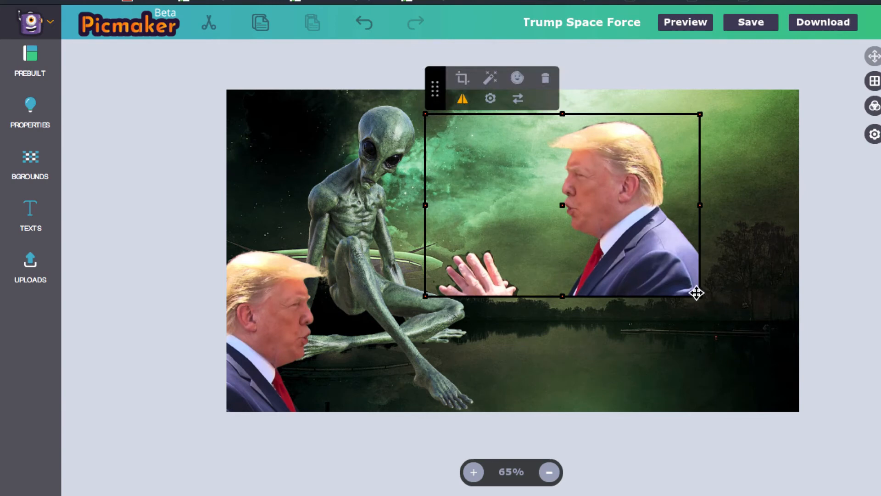
pyautogui.moveTo(696, 291); pyautogui.dragTo(740, 331)
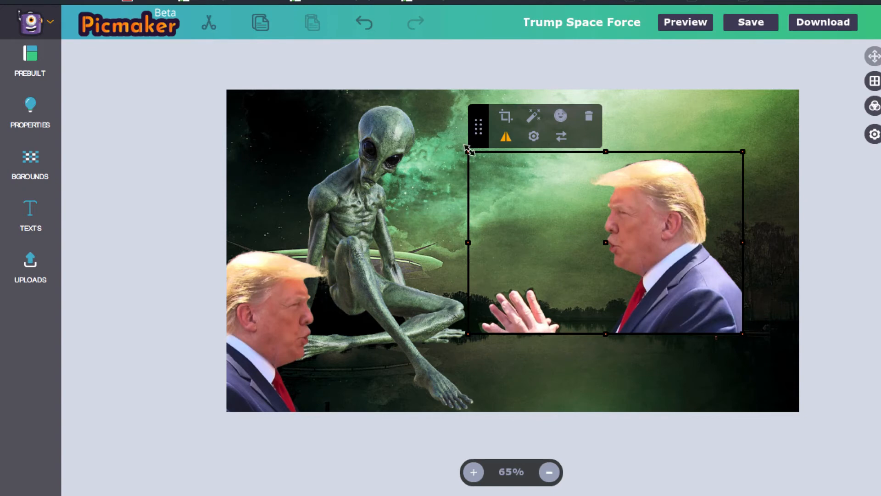
pyautogui.moveTo(468, 150); pyautogui.dragTo(357, 90)
pyautogui.moveTo(722, 244); pyautogui.dragTo(696, 264)
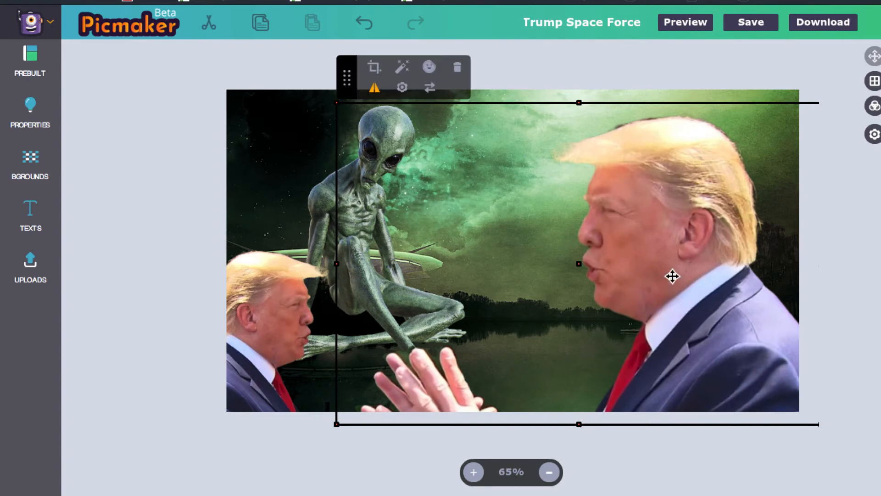
# Delete the small handless Trump cutout and nudge the large mirrored cutout slightly left
pyautogui.click(298, 286)
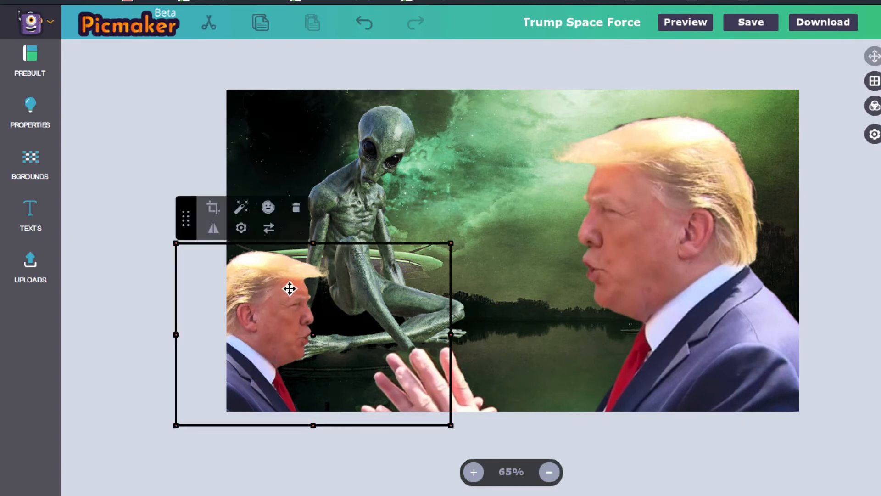
pyautogui.press('Delete')
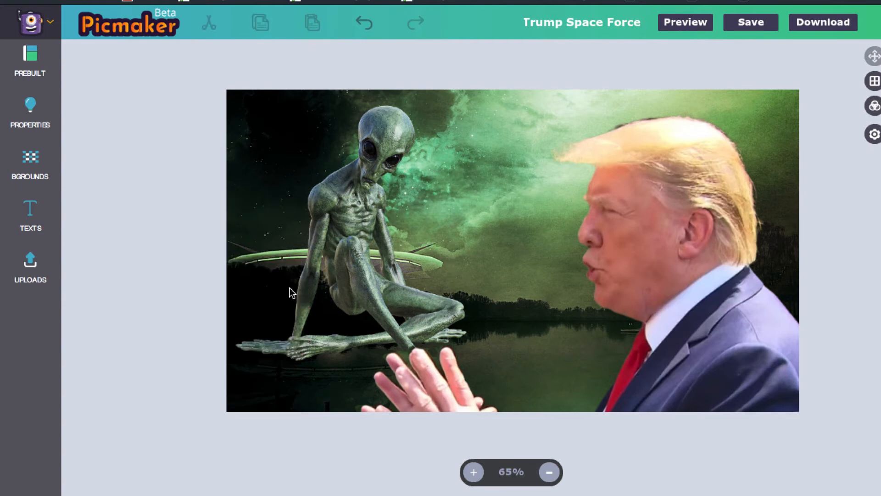
pyautogui.moveTo(360, 240)
pyautogui.mouseDown()
pyautogui.moveTo(346, 230)
pyautogui.moveTo(355, 241)
pyautogui.mouseUp()
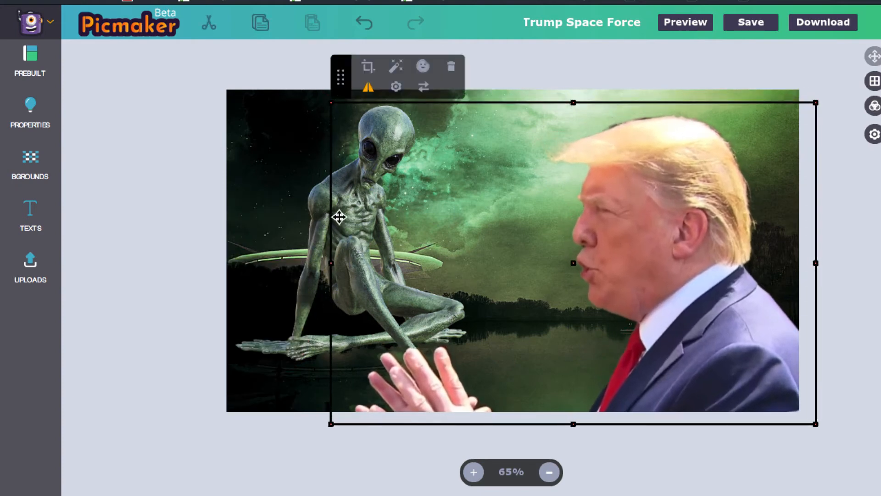
# Move the alien farther left and rotate it counterclockwise so that it leans away from Trump
pyautogui.click(314, 201)
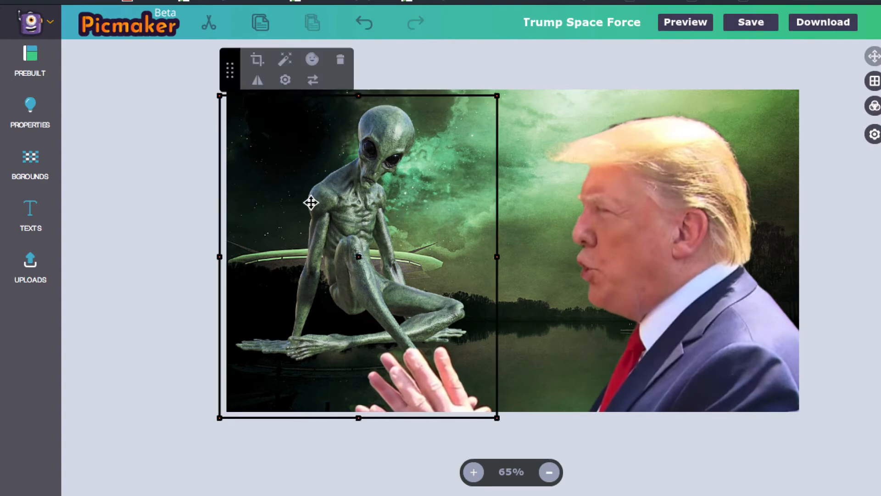
pyautogui.moveTo(326, 197); pyautogui.dragTo(301, 193)
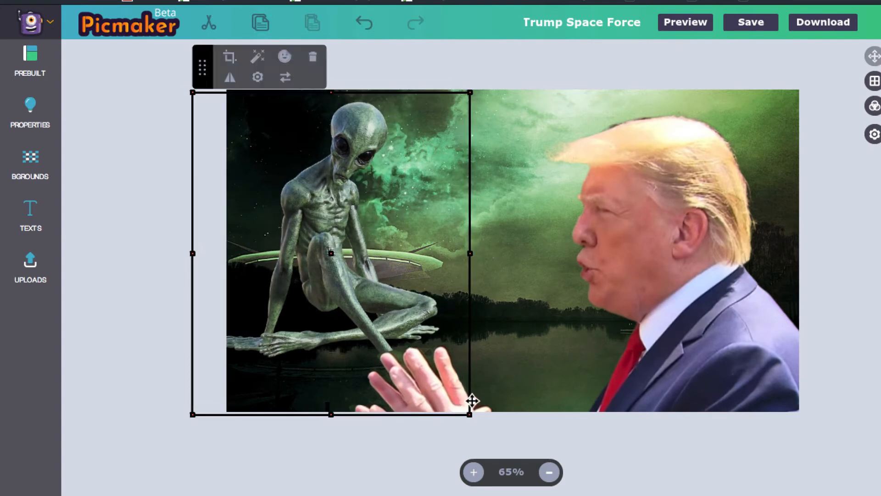
pyautogui.moveTo(474, 417); pyautogui.dragTo(602, 369)
# Save the design with the current scene as its thumbnail image
pyautogui.click(750, 23)
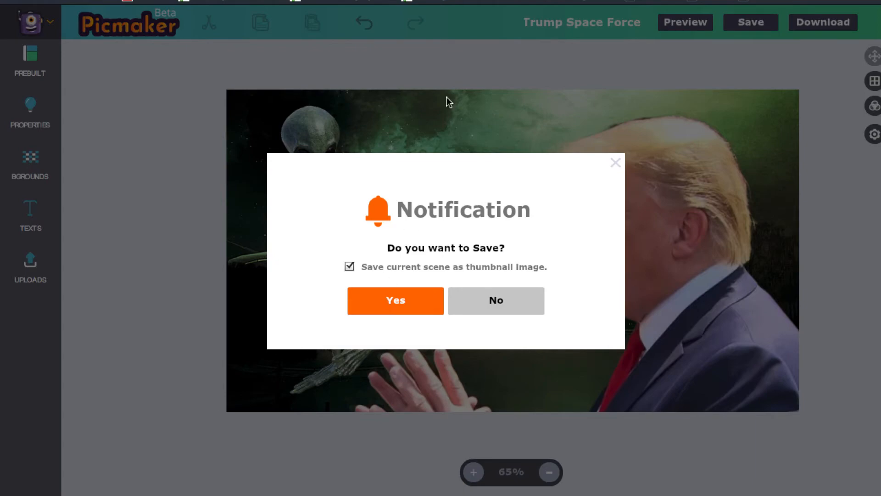
pyautogui.press('Return')
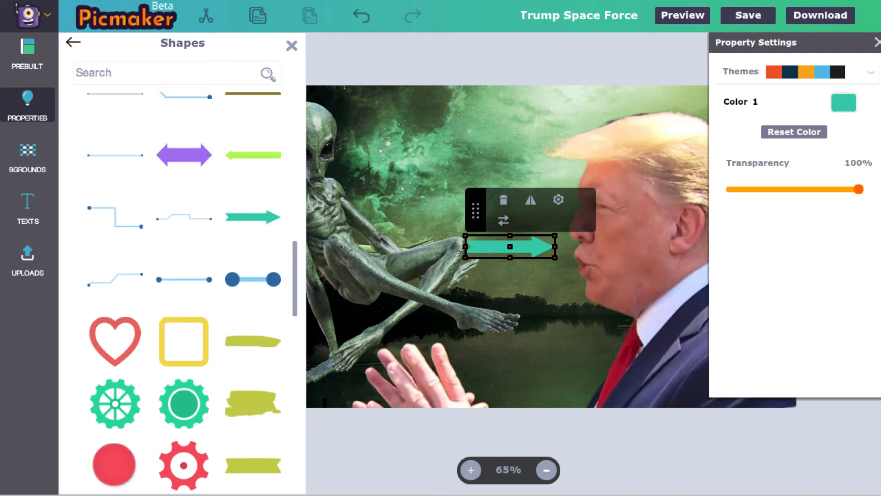
# Colour the arrow shape red, tilt it down toward the alien, and move it up into the gap above Trump's face
pyautogui.click(773, 75)
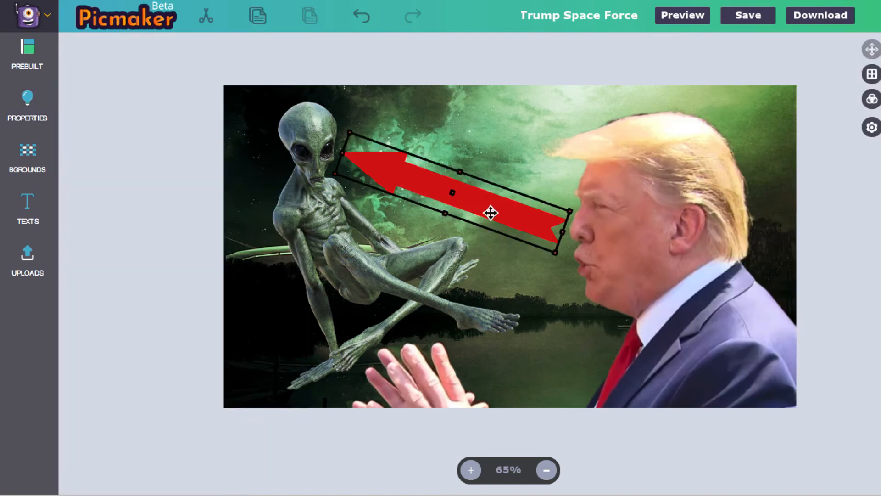
pyautogui.click(490, 213)
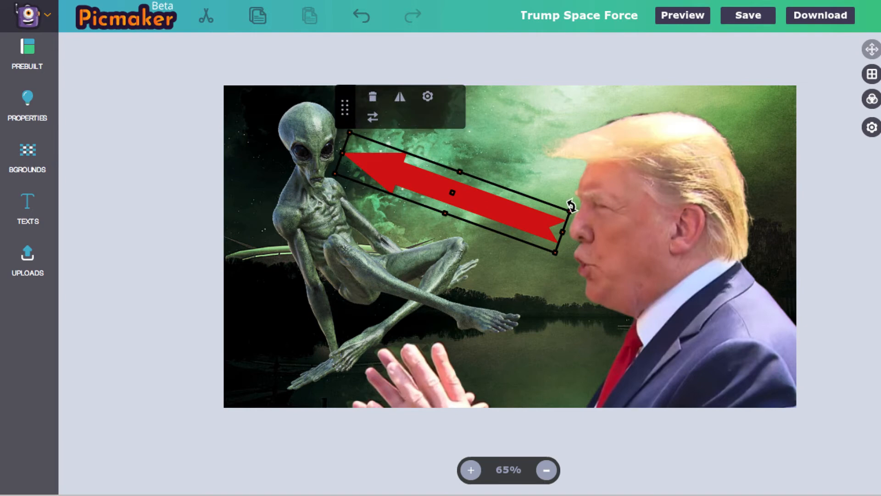
pyautogui.moveTo(572, 206); pyautogui.dragTo(543, 124)
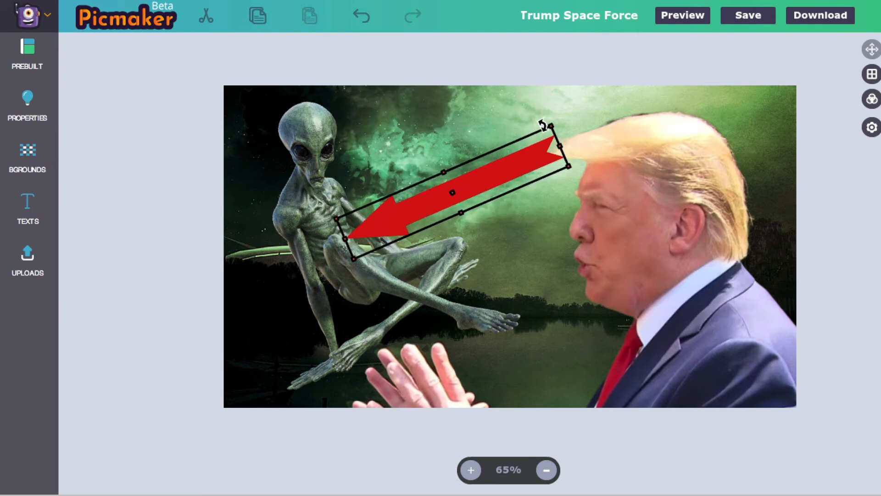
pyautogui.moveTo(502, 169); pyautogui.dragTo(519, 122)
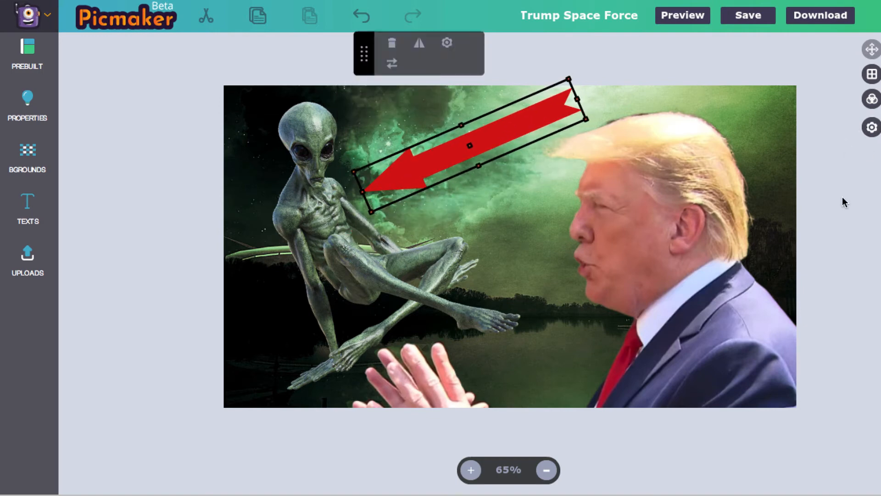
pyautogui.click(678, 69)
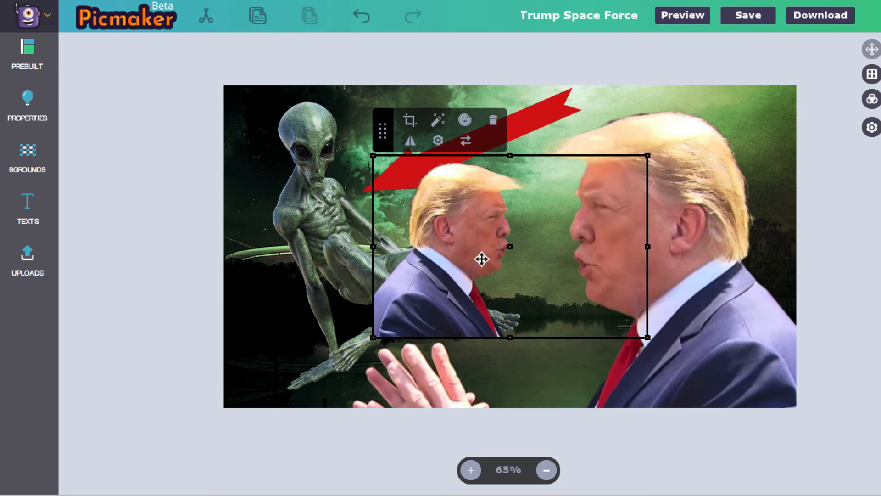
# Mirror the small handless Trump cutout and enlarge it until its head and suit cover the large Trump figure
pyautogui.click(410, 144)
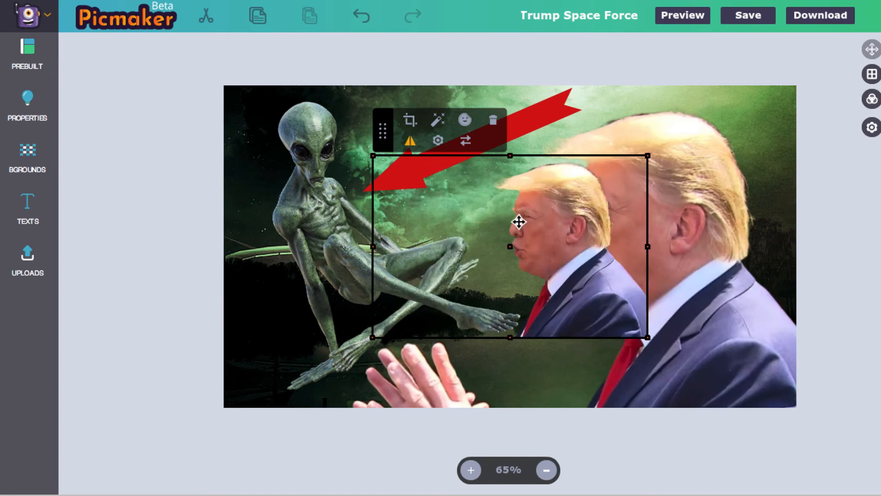
pyautogui.moveTo(580, 242); pyautogui.dragTo(701, 299)
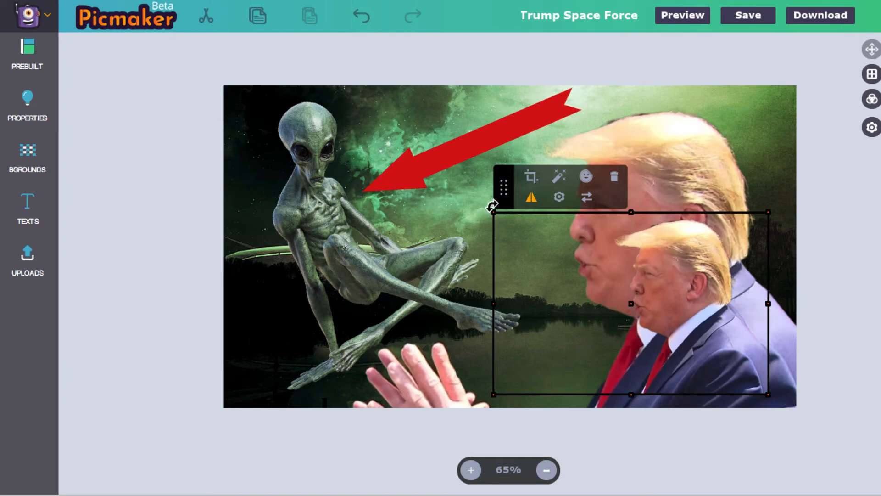
pyautogui.moveTo(496, 213); pyautogui.dragTo(347, 150)
pyautogui.moveTo(724, 232); pyautogui.dragTo(639, 171)
pyautogui.moveTo(806, 102); pyautogui.dragTo(825, 97)
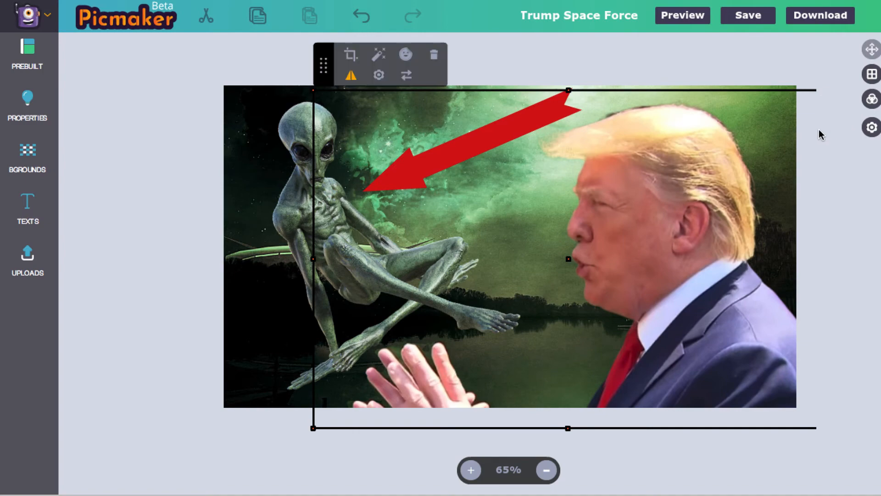
# Apply a white sticker outline to the enlarged handless cutout, flip it back to face the alien, and save the design
pyautogui.click(407, 57)
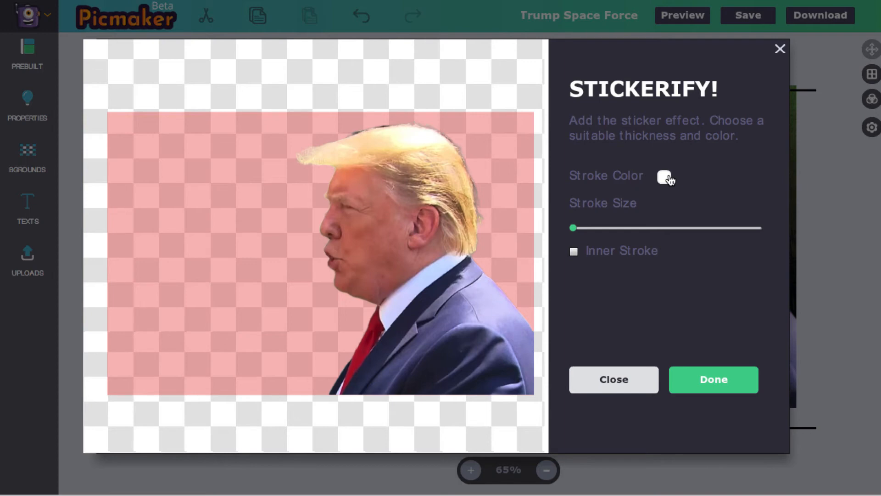
pyautogui.click(615, 228)
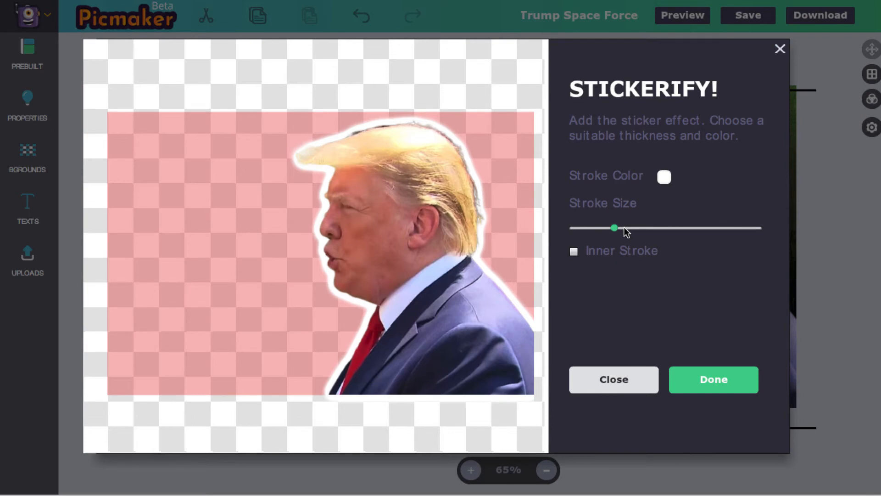
pyautogui.click(626, 228)
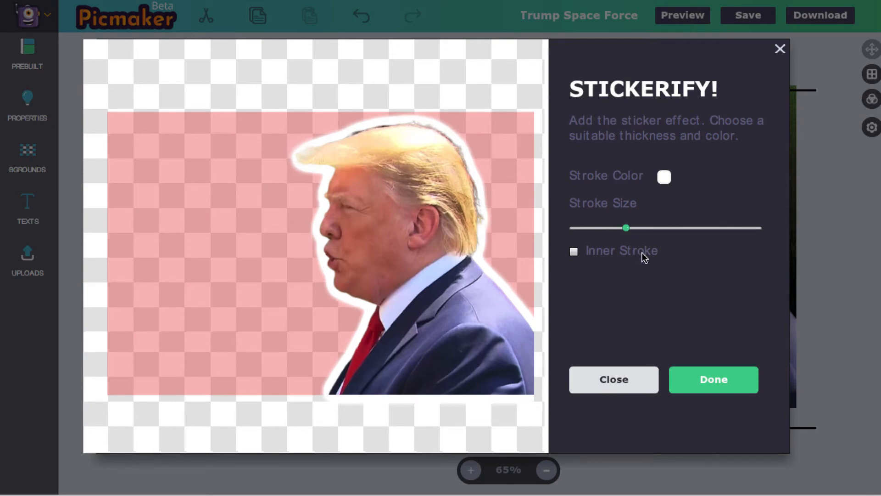
pyautogui.click(708, 390)
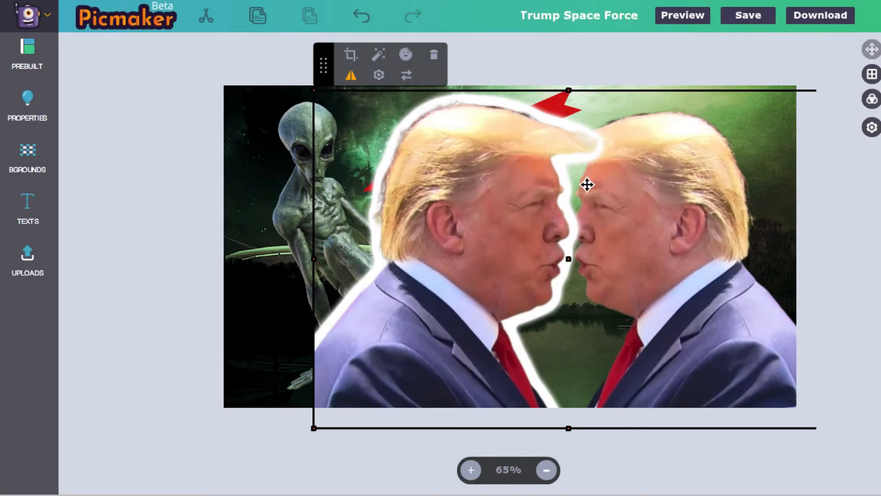
pyautogui.click(351, 77)
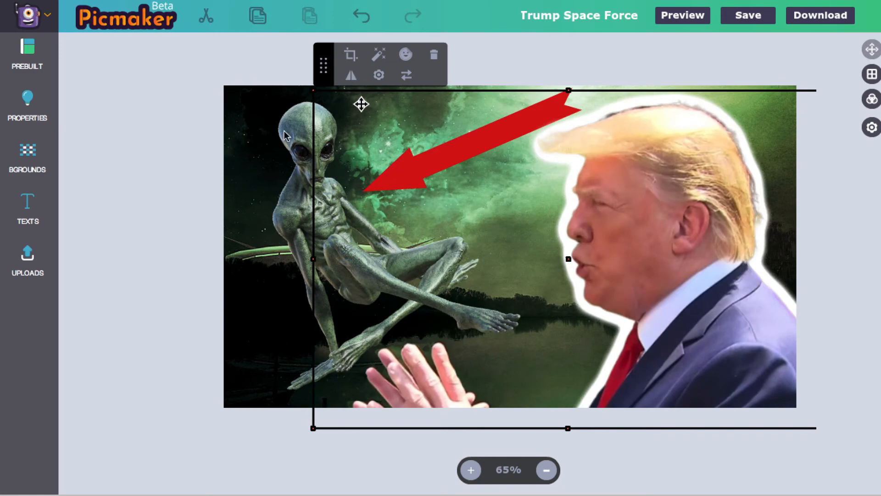
pyautogui.click(734, 20)
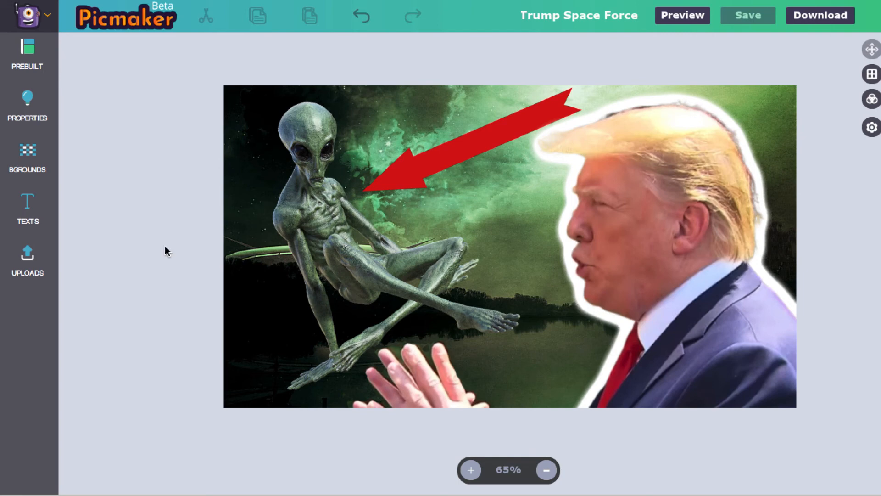
pyautogui.click(39, 217)
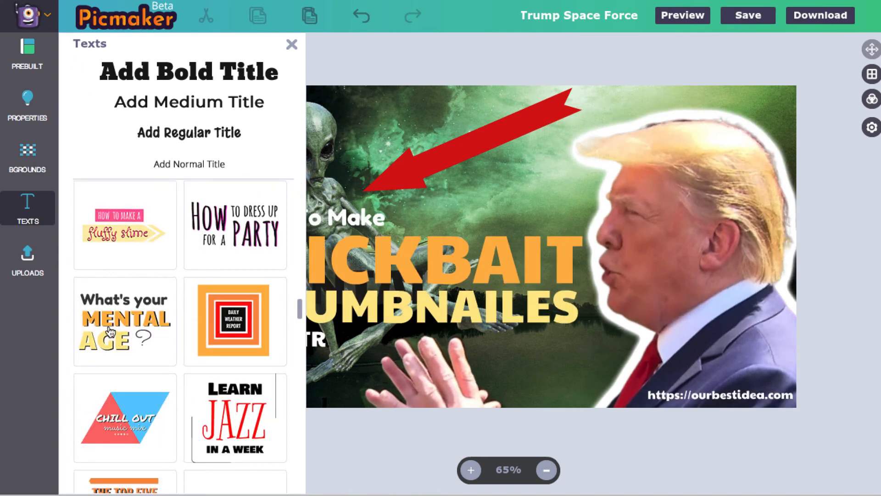
pyautogui.click(293, 46)
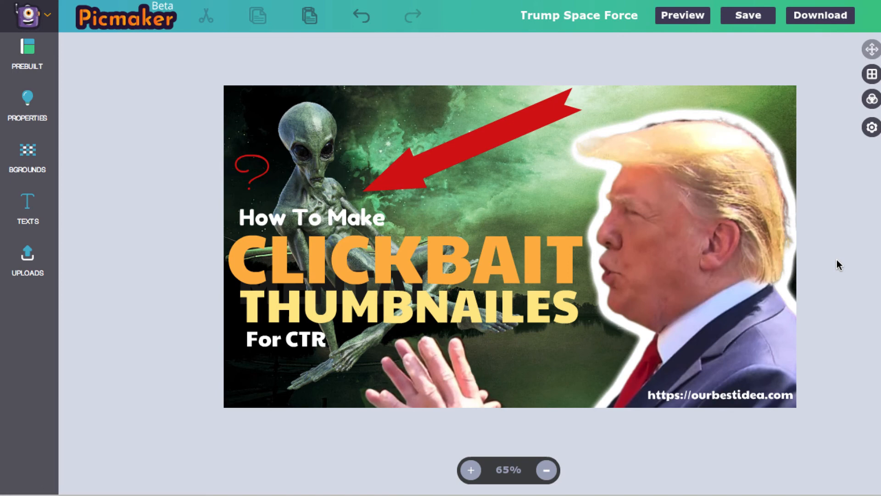
# Preview the thumbnail in the YouTube page mockup, and preview it again with the title word corrected to THUMBNAILS
pyautogui.click(675, 16)
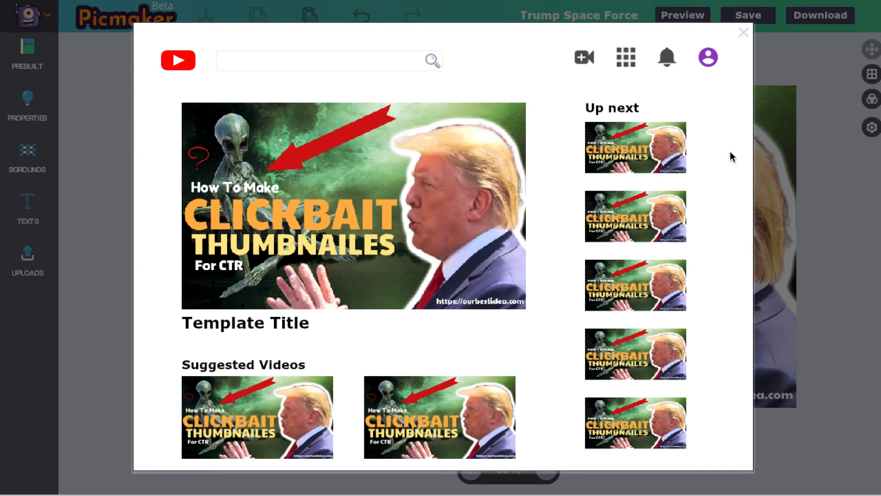
pyautogui.click(745, 34)
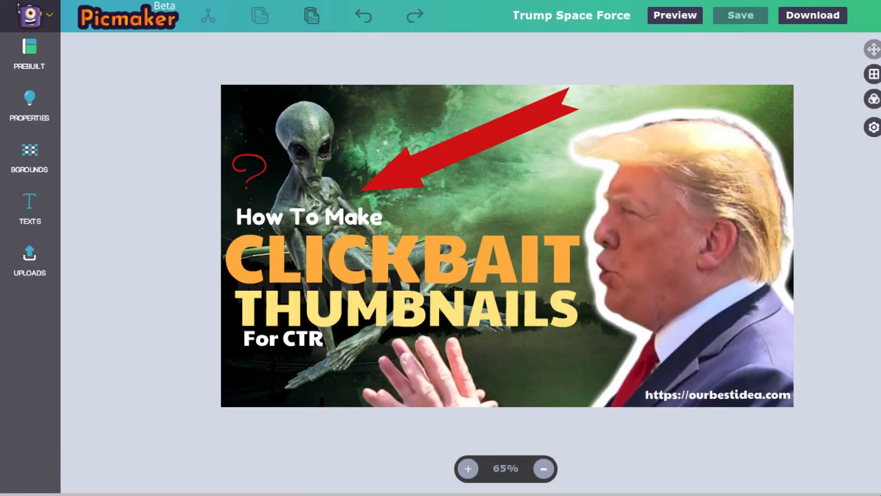
pyautogui.click(670, 18)
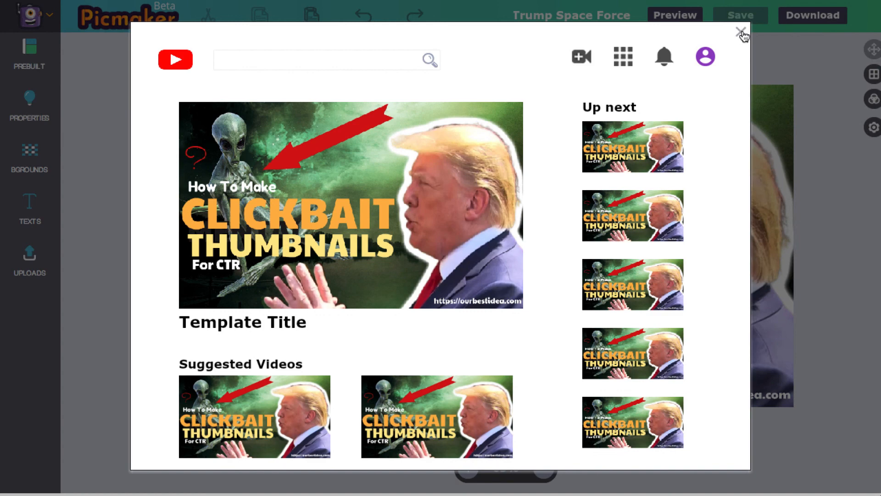
pyautogui.click(805, 42)
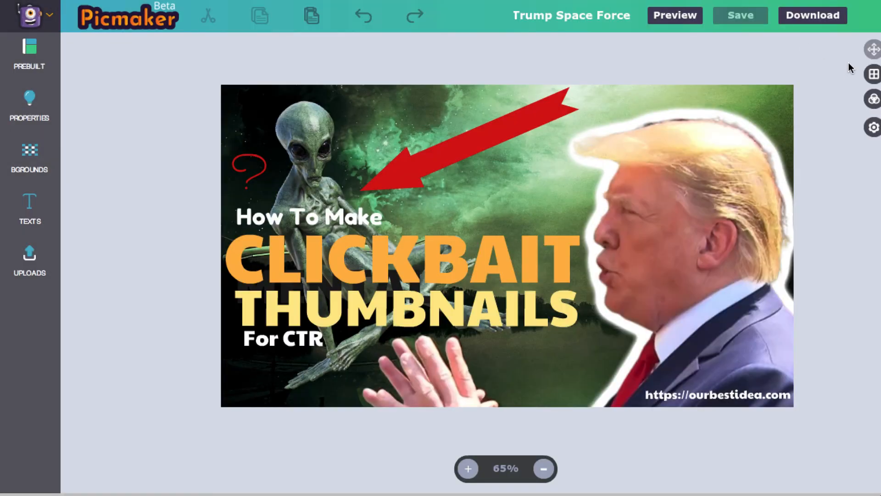